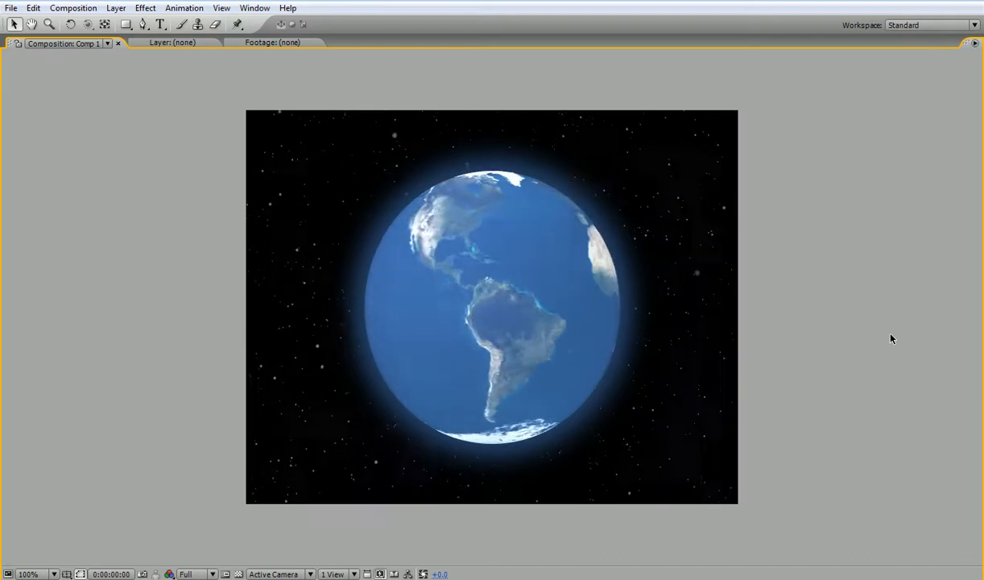
# Step: Restore the maximised composition panel to the full workspace and start a new empty project
pyautogui.press('`')
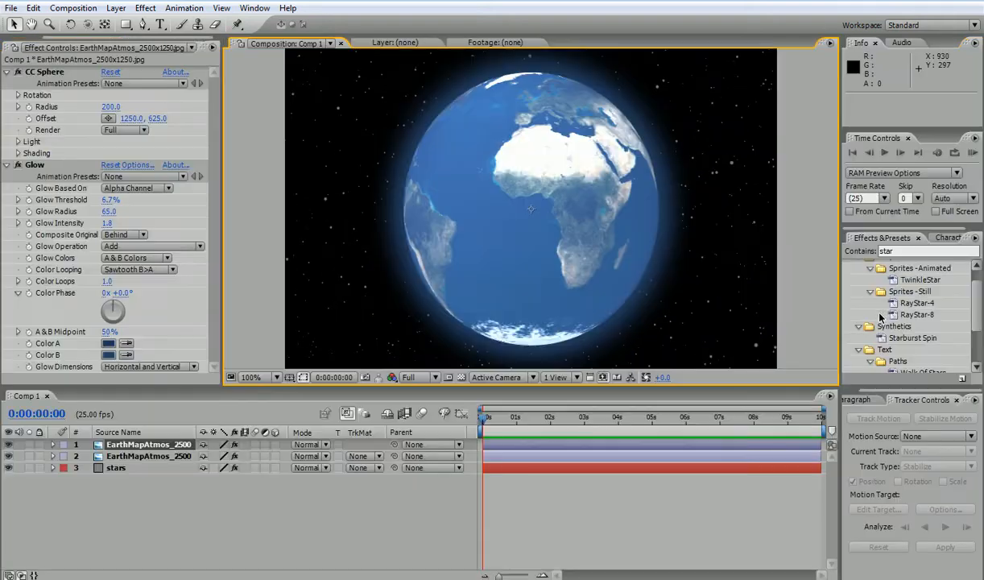
pyautogui.click(11, 8)
pyautogui.moveTo(86, 24)
pyautogui.click(288, 27)
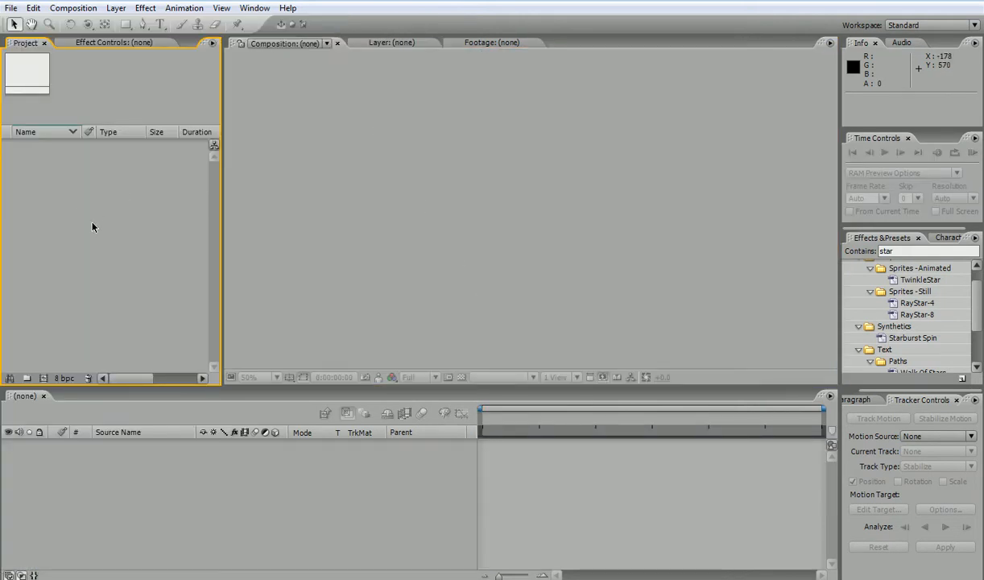
# Step: Switch to Internet Explorer and replace the sign-in page's tab with a new blank tab
pyautogui.hotkey('alt', 'Tab')
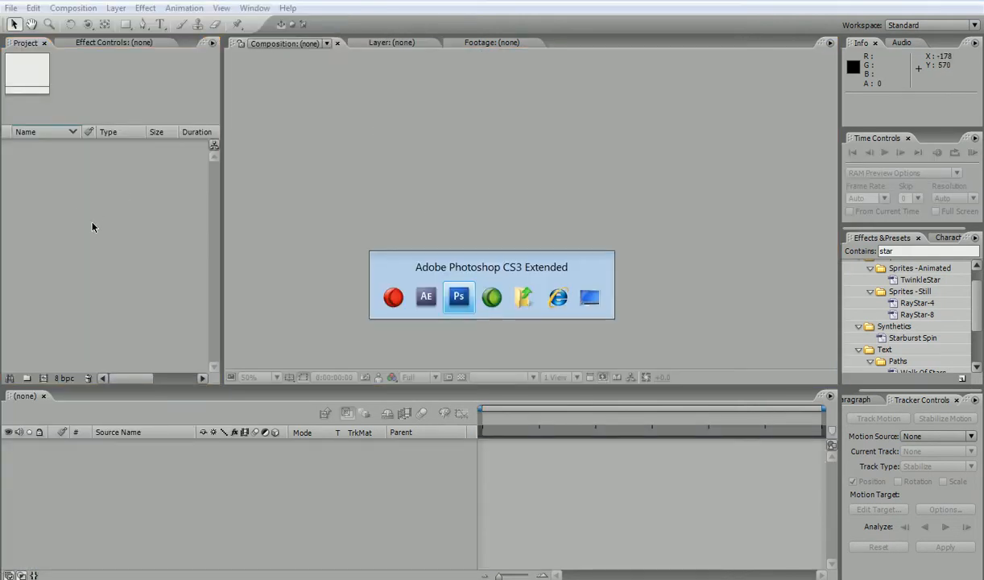
pyautogui.hotkey('alt', 'Tab')
pyautogui.hotkey('alt', 'Tab')
pyautogui.hotkey('alt', 'Tab')
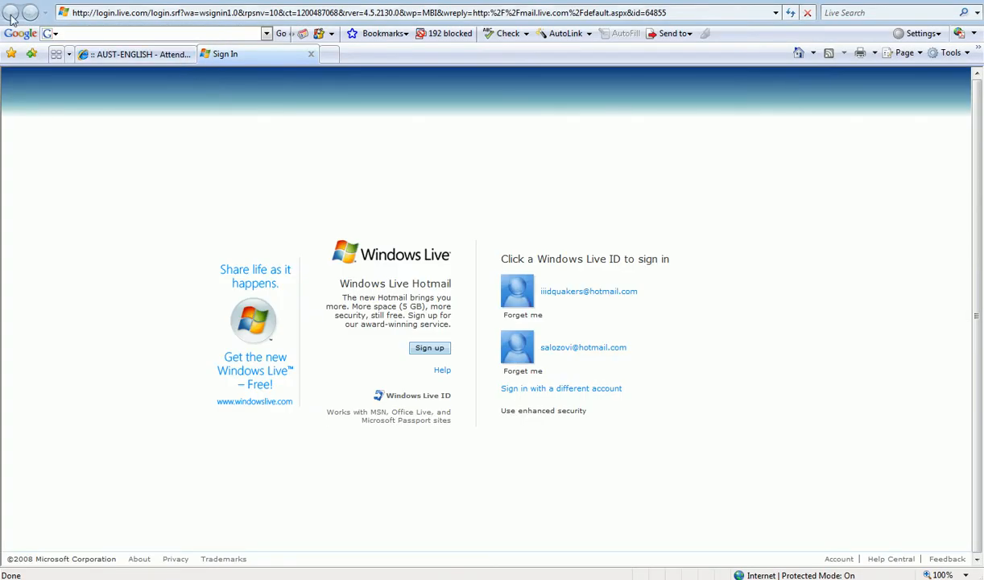
pyautogui.click(142, 33)
pyautogui.click(183, 54)
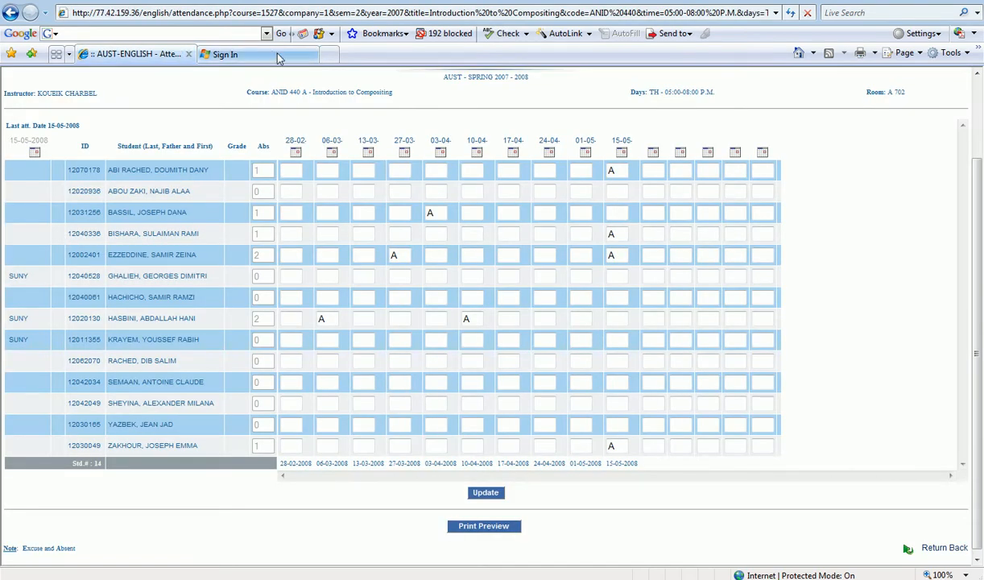
pyautogui.click(272, 63)
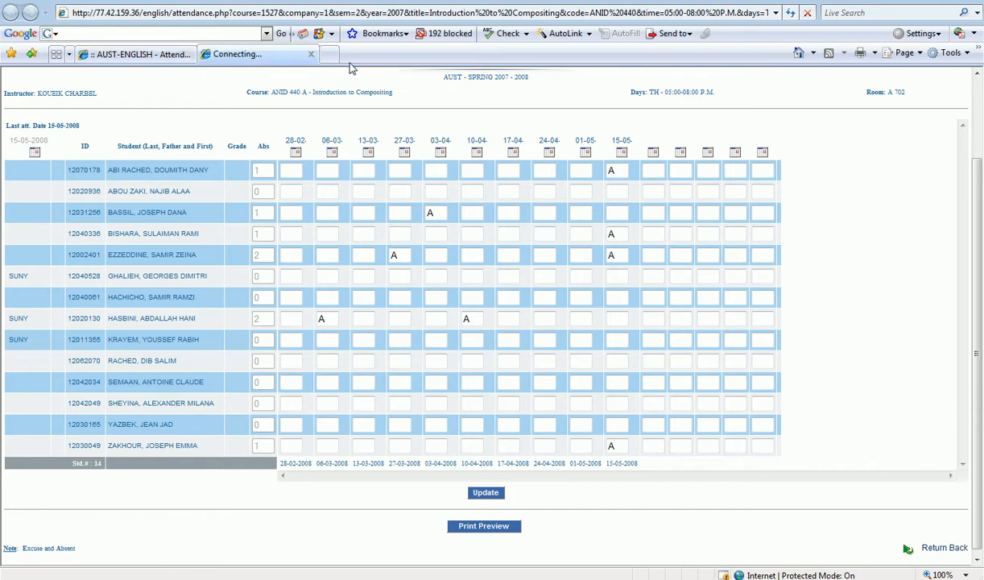
pyautogui.click(183, 50)
pyautogui.click(256, 54)
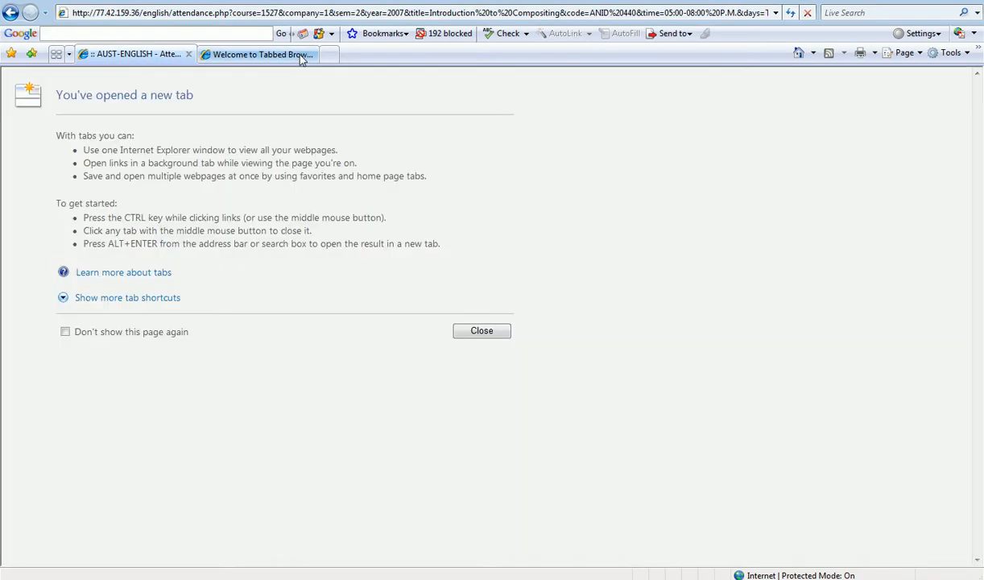
# Step: Search Google for "earth texture" using the suggested query
pyautogui.click(168, 33)
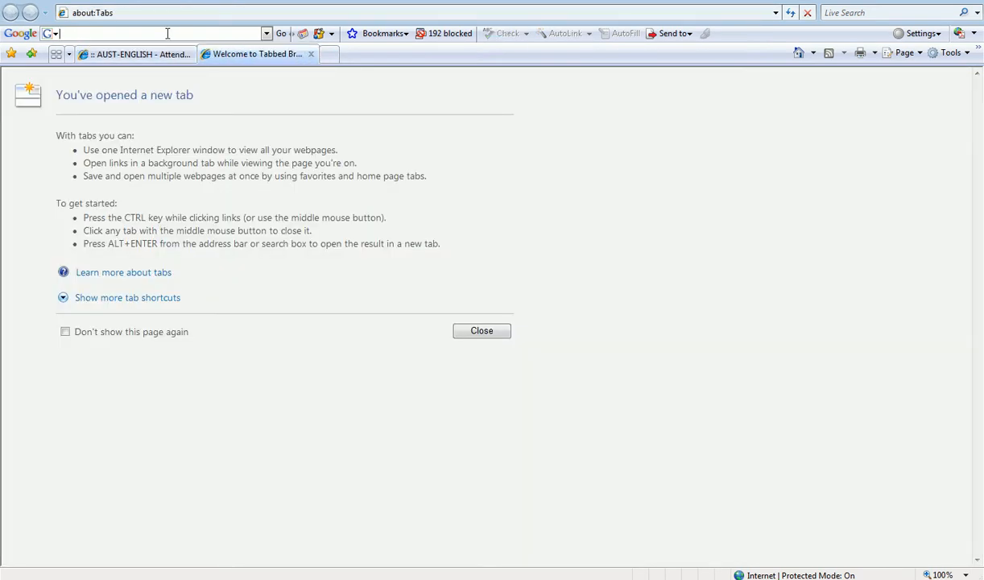
pyautogui.write('eaer')
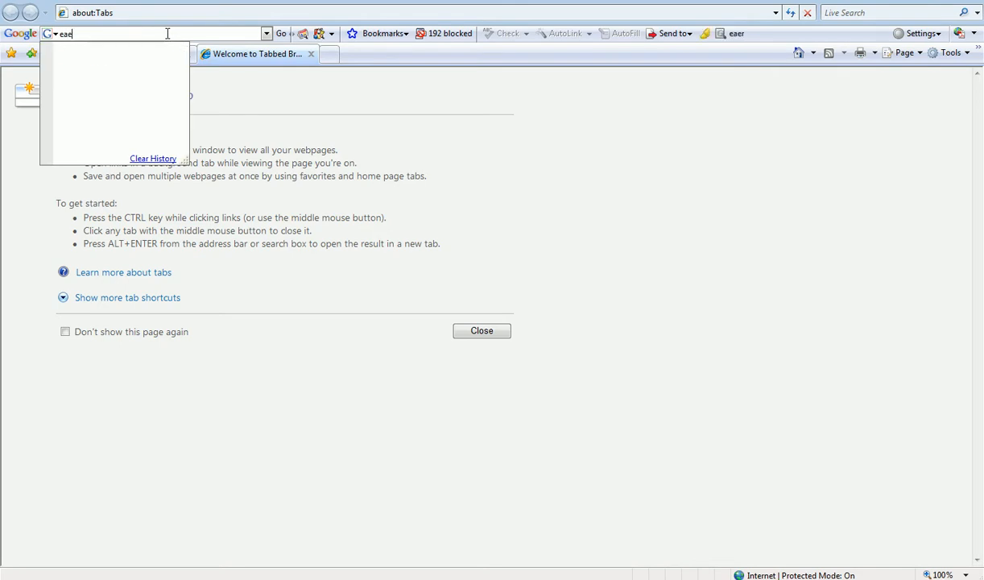
pyautogui.press('BackSpace')
pyautogui.press('Down')
pyautogui.press('Down')
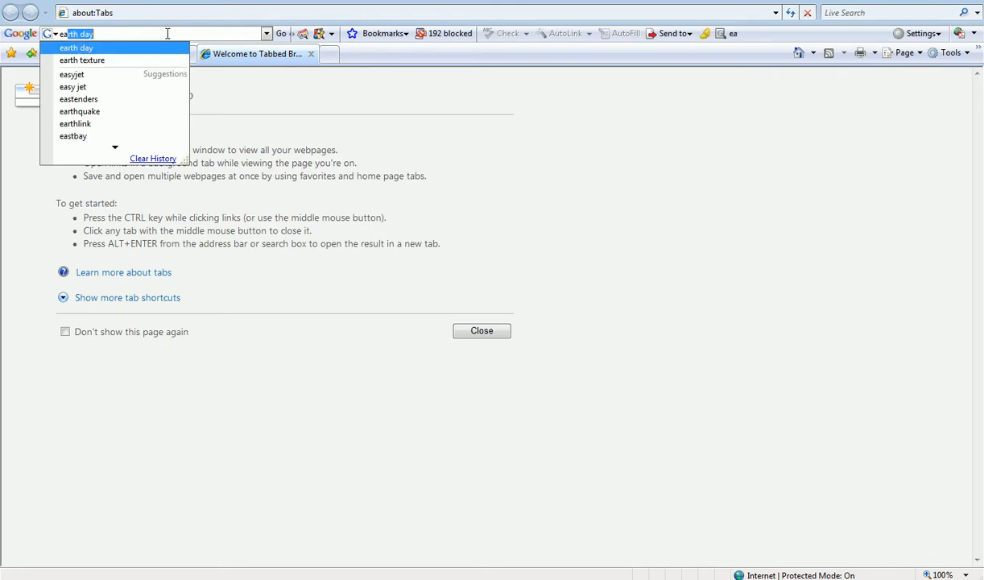
pyautogui.press('Return')
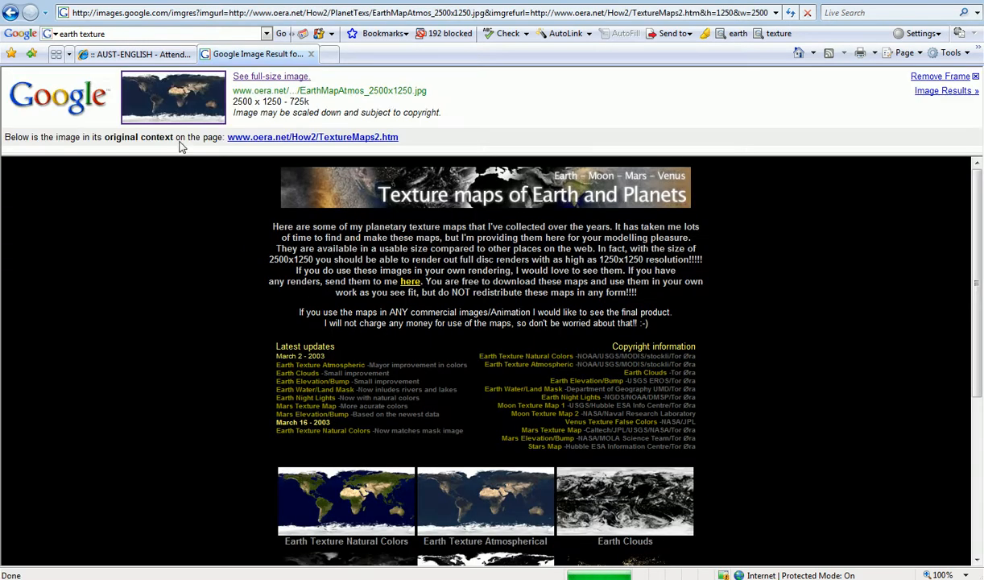
# Step: Look through the planetary texture maps page and open the full-size image EarthMapAtmos_2500x1250.jpg
pyautogui.moveTo(980, 262); pyautogui.dragTo(981, 437)
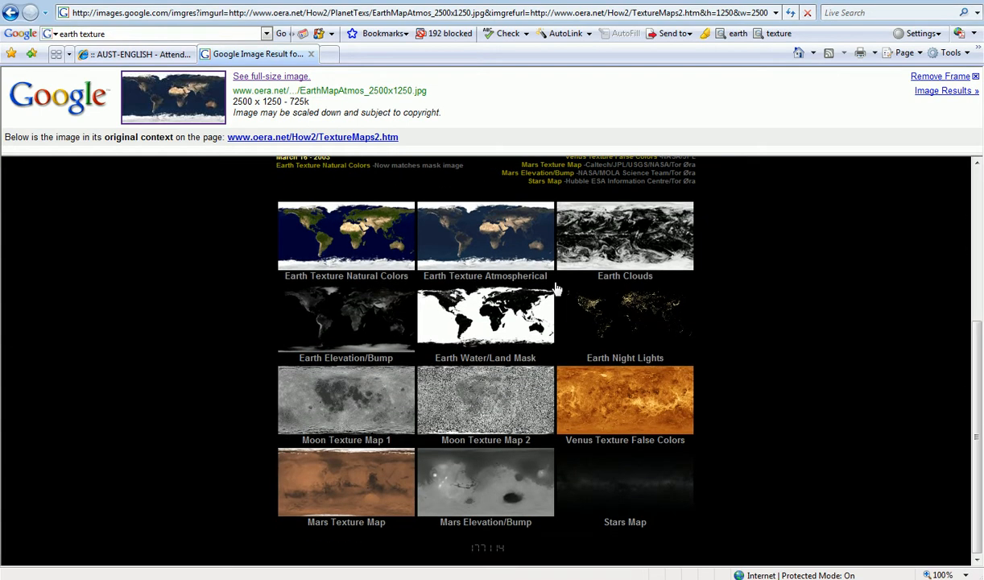
pyautogui.click(164, 92)
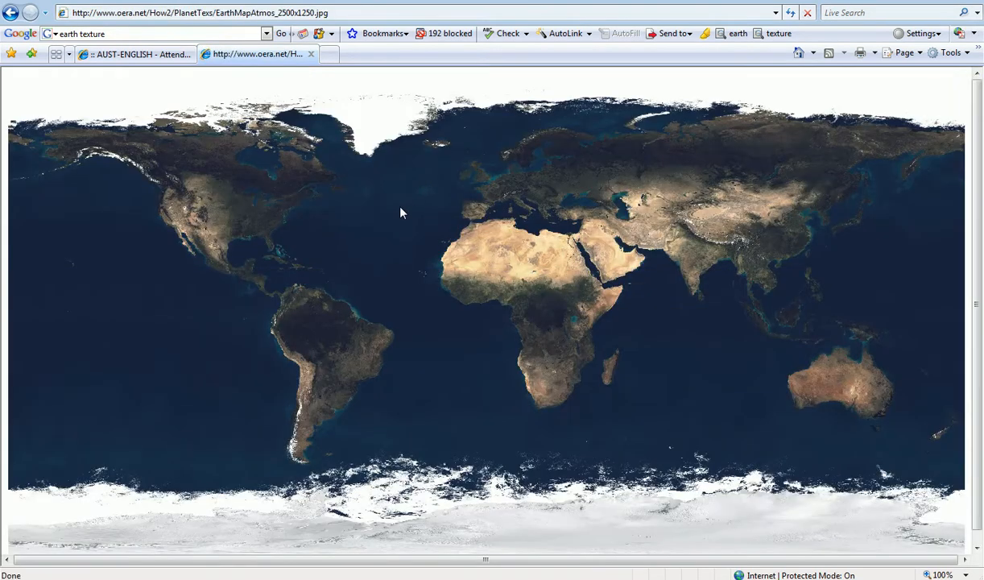
pyautogui.rightClick(382, 208)
pyautogui.click(302, 283)
# Step: Switch back to After Effects and import EarthMapAtmos_2500x1250.jpg from the Afx folder
pyautogui.hotkey('alt', 'Tab')
pyautogui.doubleClick(84, 234)
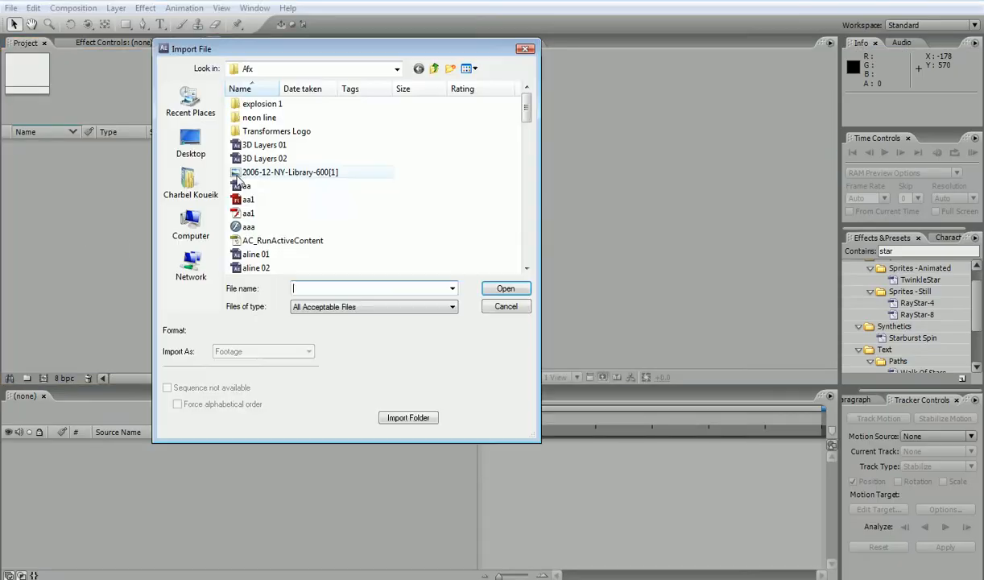
pyautogui.write('e')
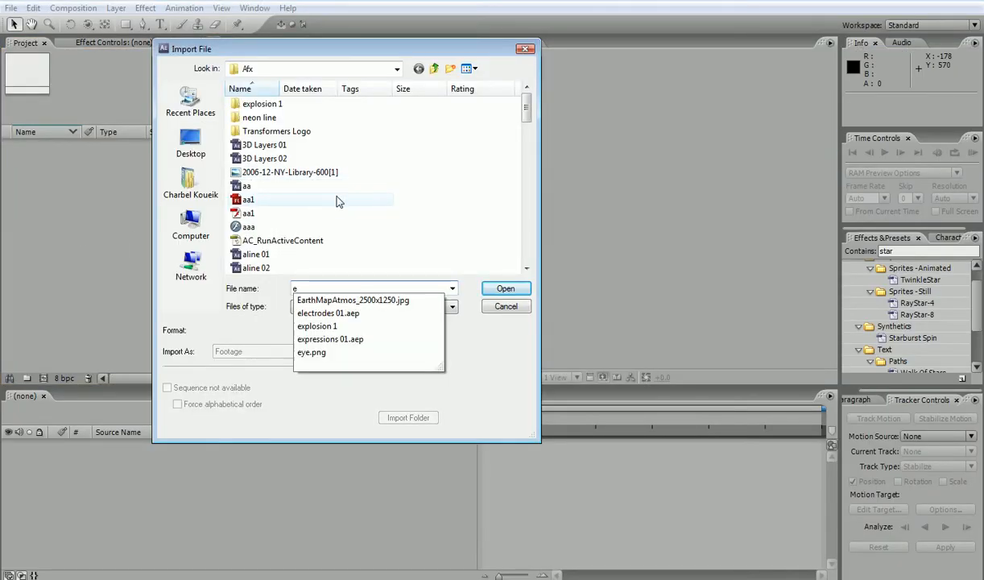
pyautogui.click(330, 300)
pyautogui.press('Return')
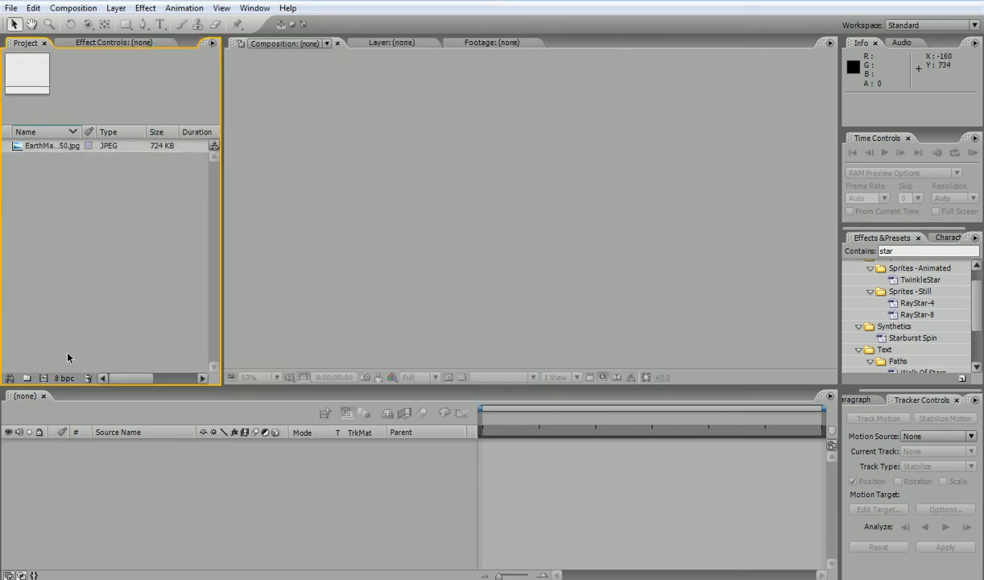
# Step: Create a 10-second PAL D1/DV composition named Comp 1 and add the Earth map image to it as a layer
pyautogui.click(44, 378)
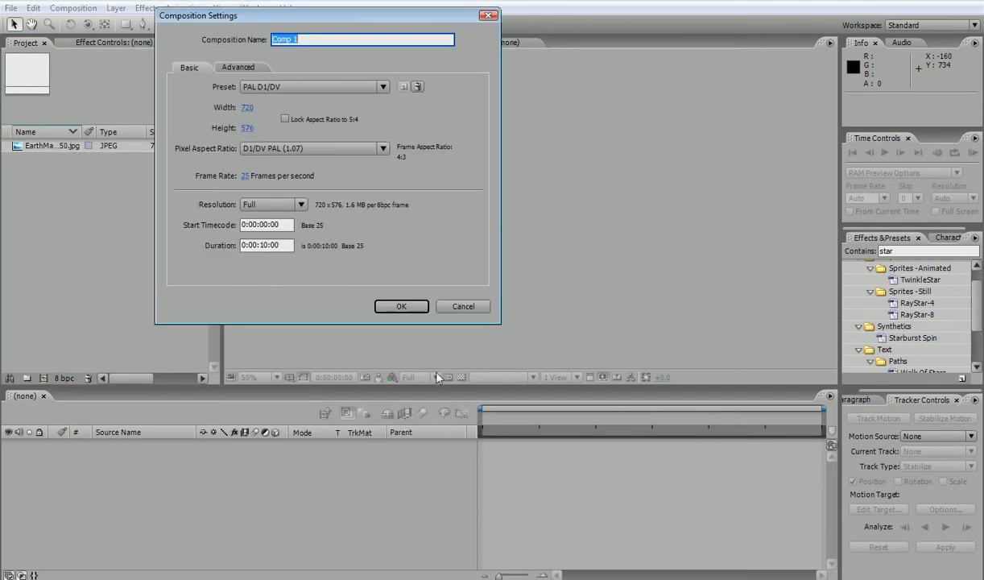
pyautogui.click(400, 305)
pyautogui.moveTo(47, 160); pyautogui.dragTo(114, 455)
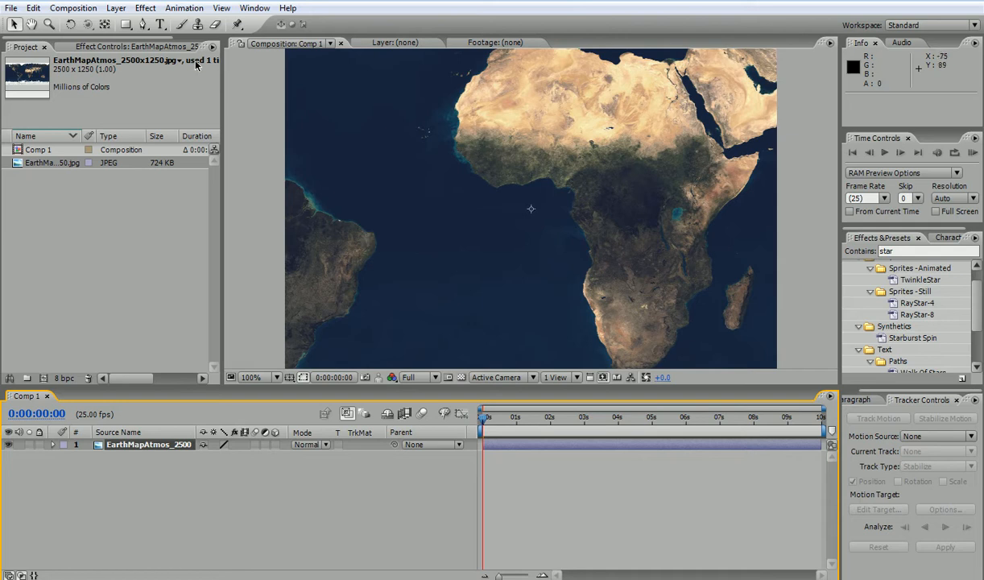
# Step: Apply the CC Sphere perspective effect to the Earth map layer
pyautogui.click(149, 9)
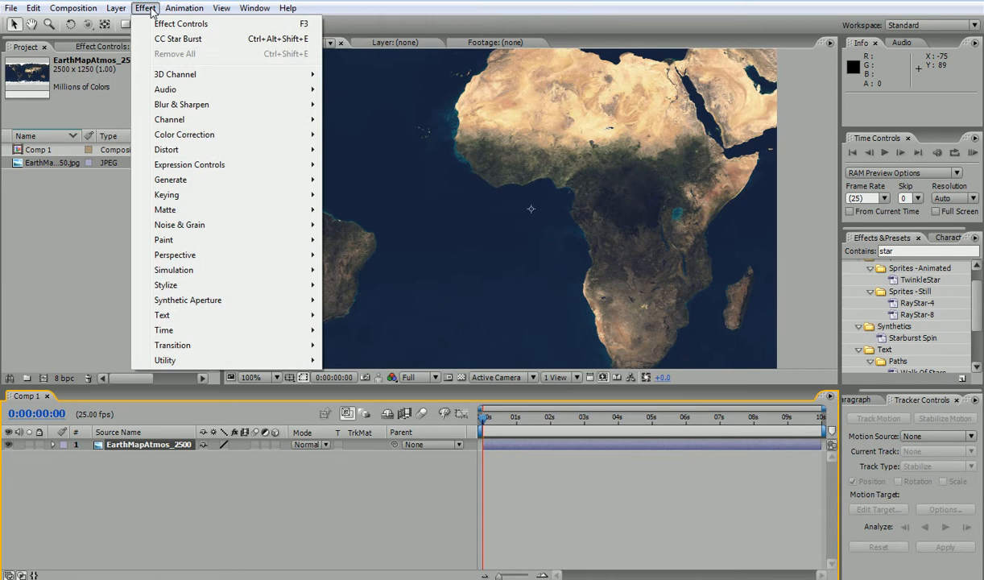
pyautogui.moveTo(226, 256)
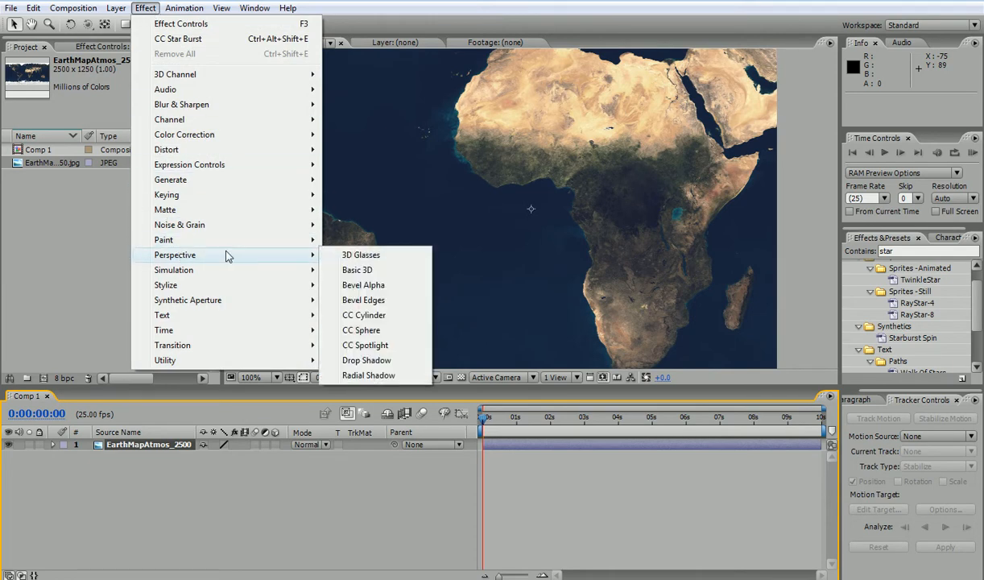
pyautogui.click(362, 330)
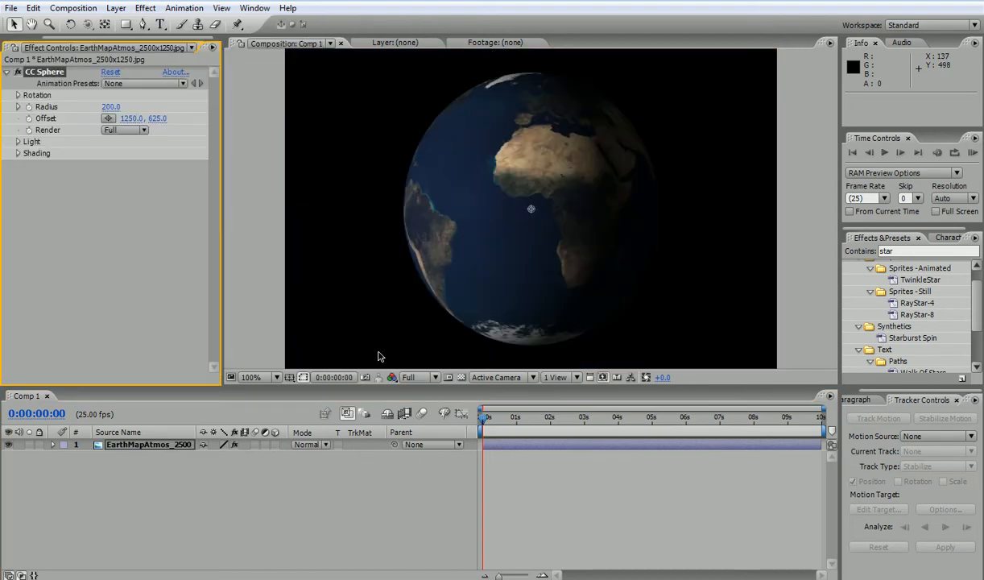
# Step: Try out the CC Sphere rotation values on the different axes and undo the changes
pyautogui.click(18, 95)
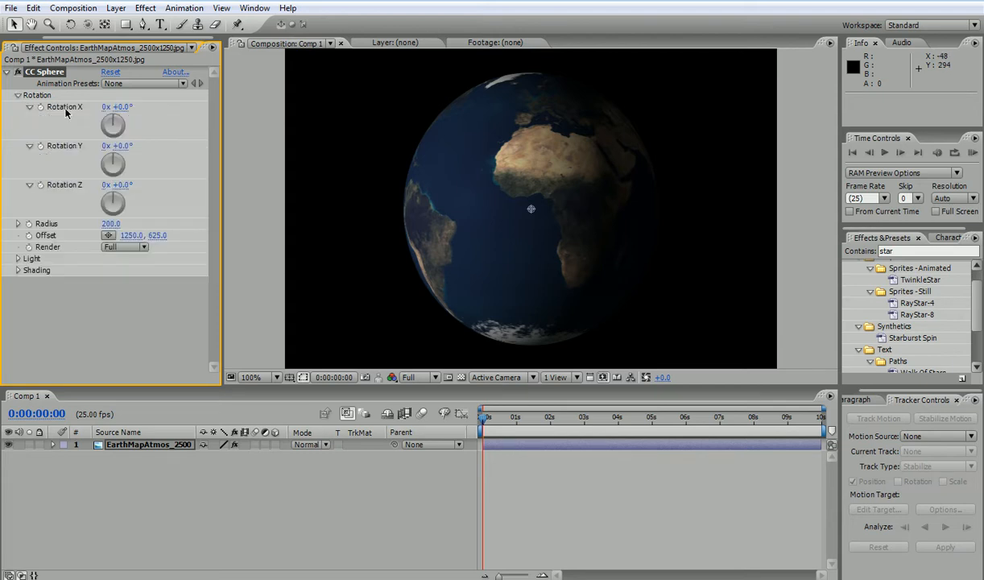
pyautogui.moveTo(121, 106)
pyautogui.mouseDown()
pyautogui.moveTo(204, 107)
pyautogui.moveTo(121, 106)
pyautogui.mouseUp()
pyautogui.hotkey('ctrl', 'z')
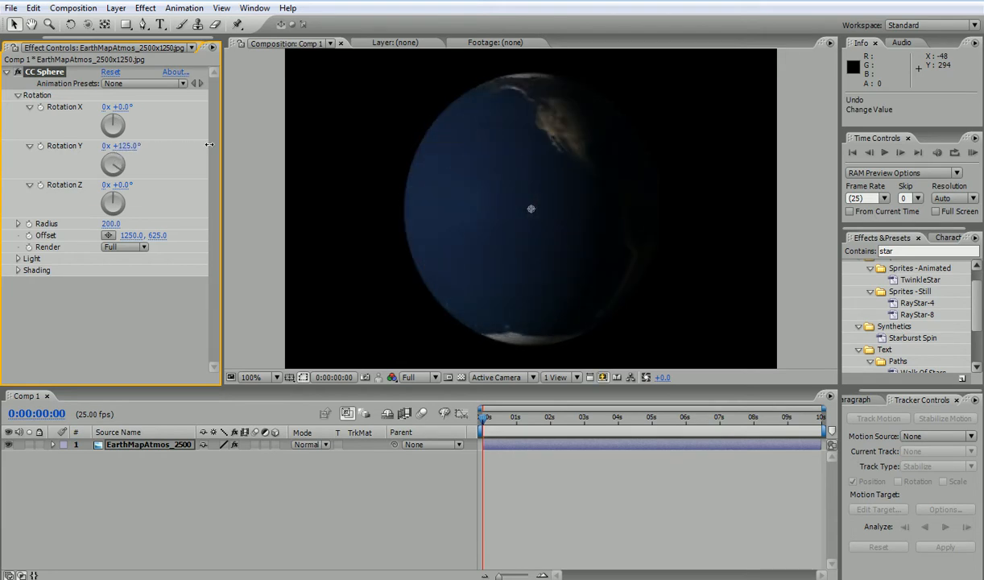
pyautogui.moveTo(119, 184); pyautogui.dragTo(235, 141)
pyautogui.hotkey('ctrl', 'z')
pyautogui.hotkey('ctrl', 'z')
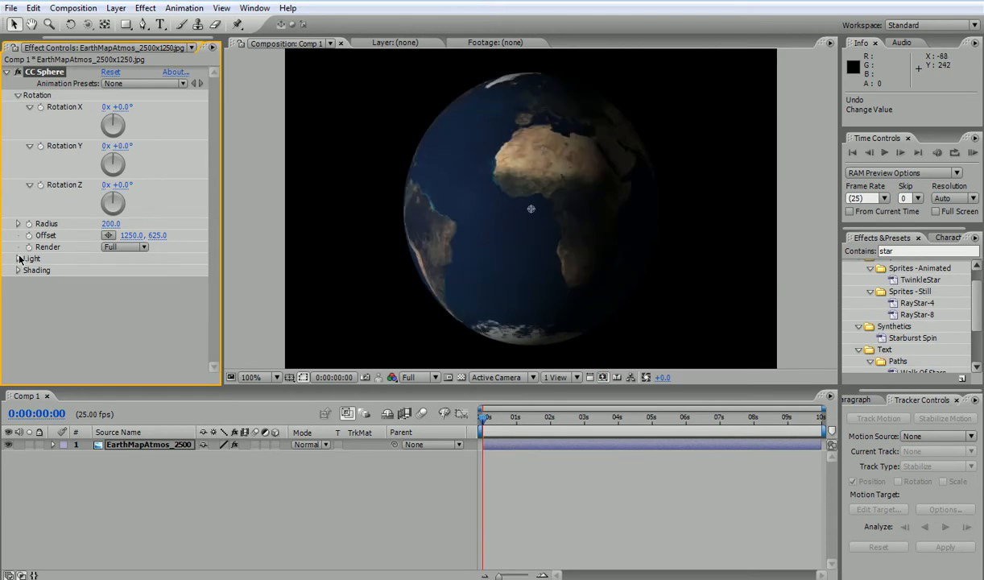
# Step: Set the CC Sphere light direction to -43° and expand its shading settings
pyautogui.click(18, 259)
pyautogui.moveTo(110, 324)
pyautogui.mouseDown()
pyautogui.moveTo(95, 313)
pyautogui.moveTo(115, 319)
pyautogui.moveTo(106, 321)
pyautogui.mouseUp()
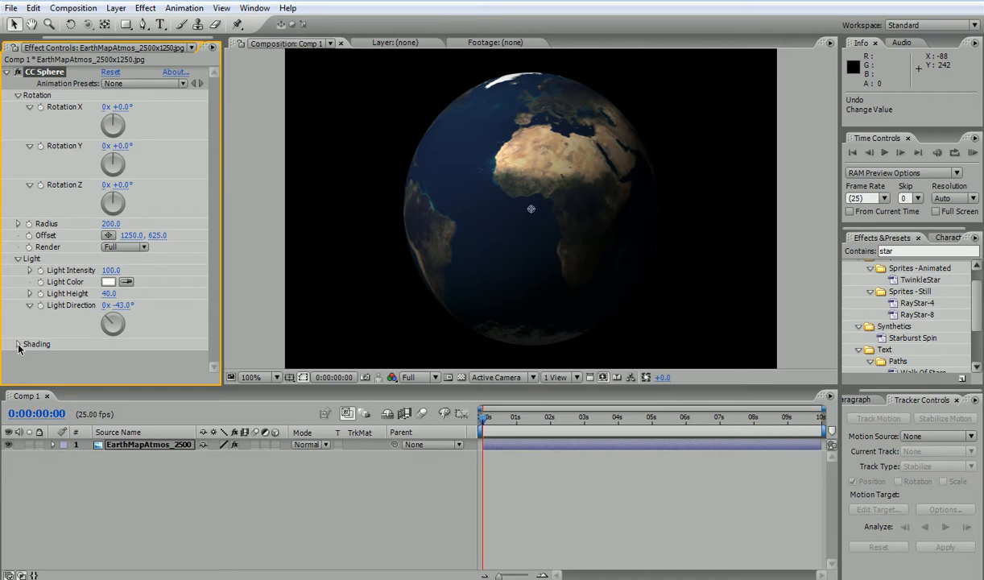
pyautogui.click(18, 344)
pyautogui.moveTo(110, 288)
pyautogui.mouseDown()
pyautogui.moveTo(121, 272)
pyautogui.moveTo(143, 275)
pyautogui.moveTo(119, 277)
pyautogui.mouseUp()
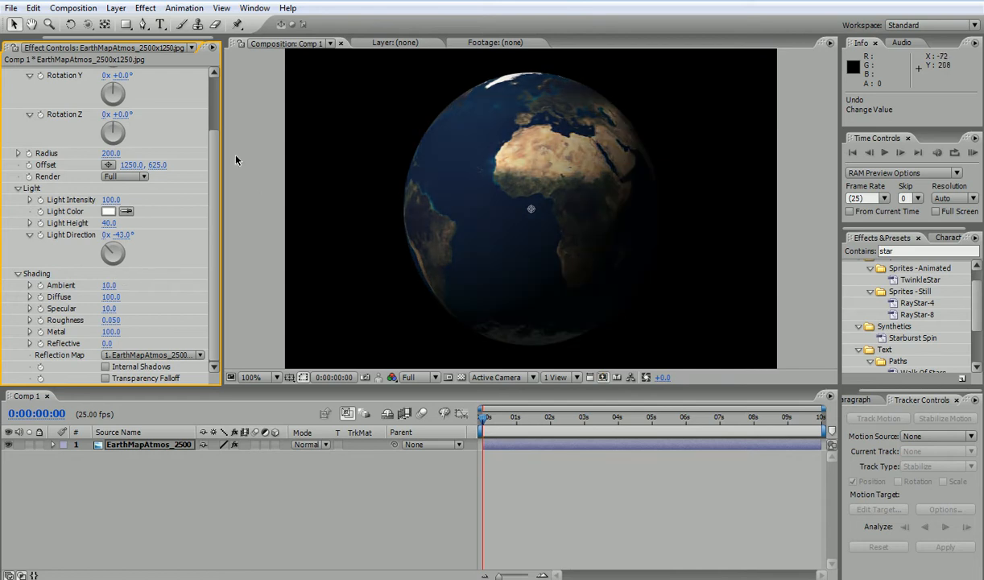
# Step: Animate CC Sphere's Rotation Y from a keyframe at the first frame to 5 revolutions at 0:00:09:24
pyautogui.scroll(3, 214, 101)
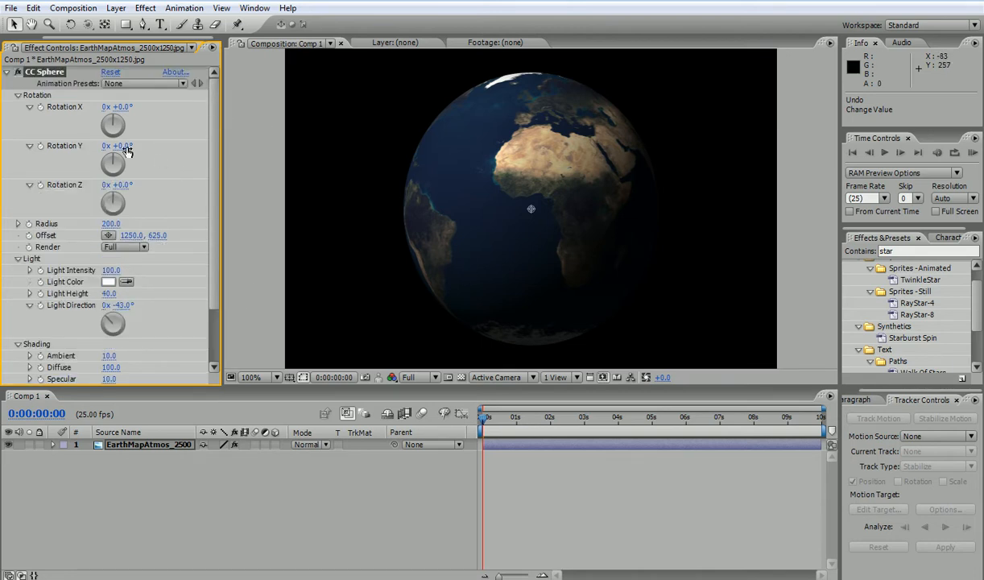
pyautogui.click(41, 147)
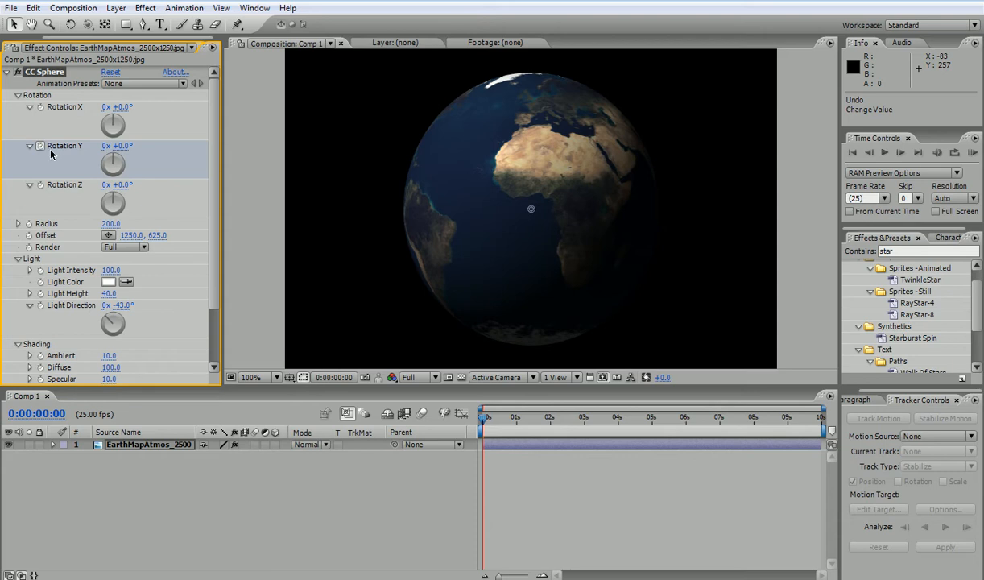
pyautogui.moveTo(485, 418); pyautogui.dragTo(821, 418)
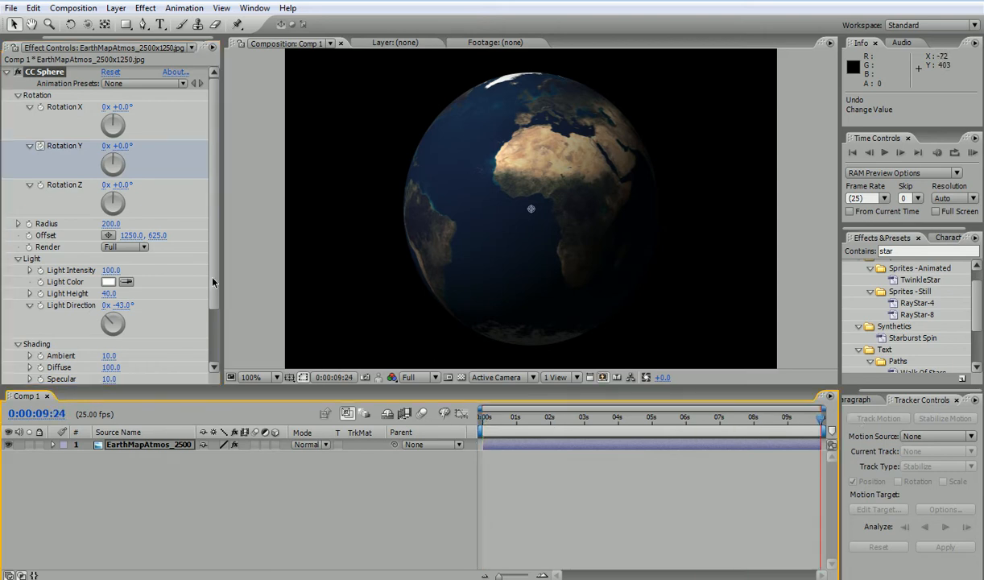
pyautogui.click(105, 151)
pyautogui.write('5')
pyautogui.press('Return')
# Step: Run a RAM preview of the globe's rotation and stop playback
pyautogui.click(972, 154)
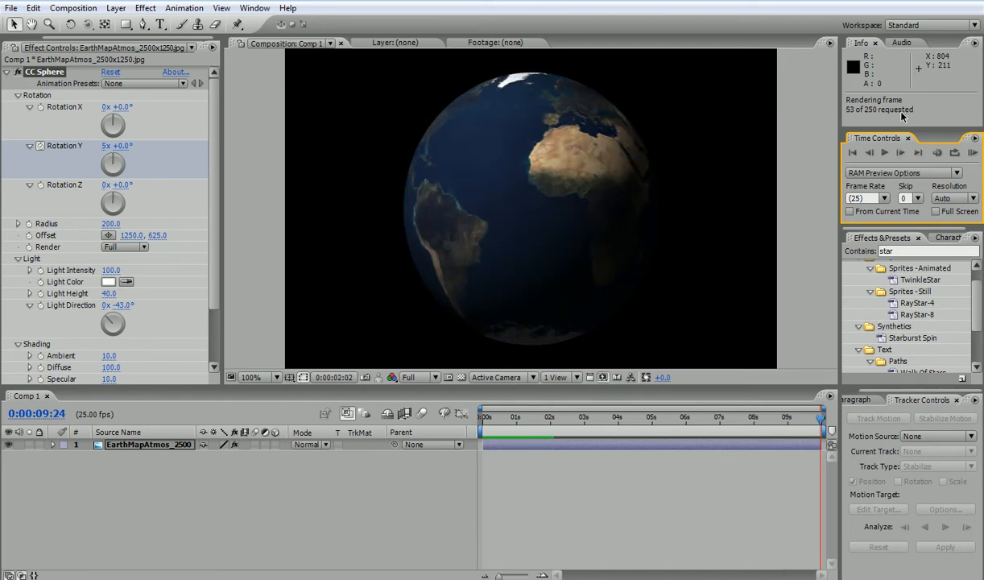
pyautogui.click(858, 157)
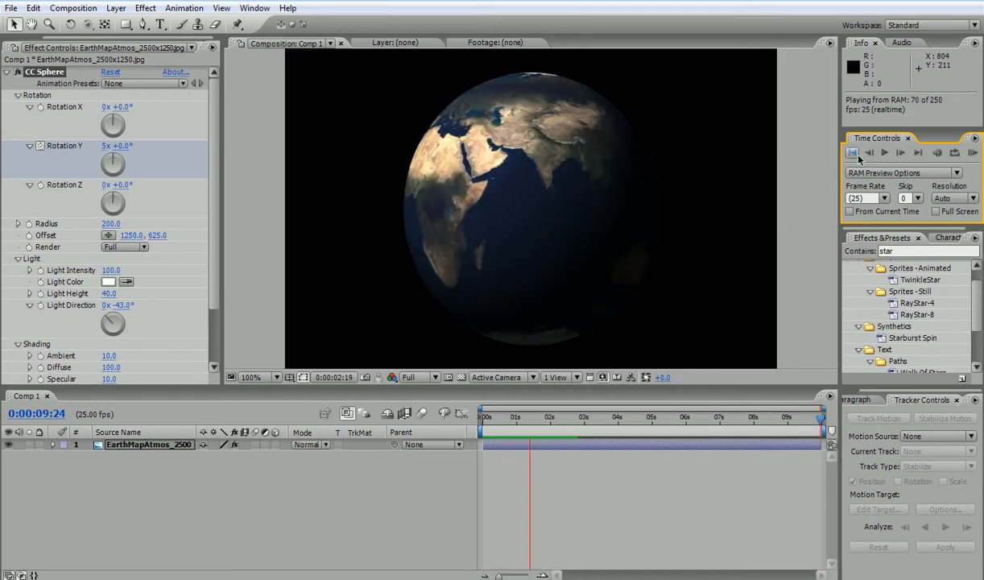
pyautogui.click(789, 391)
pyautogui.click(796, 401)
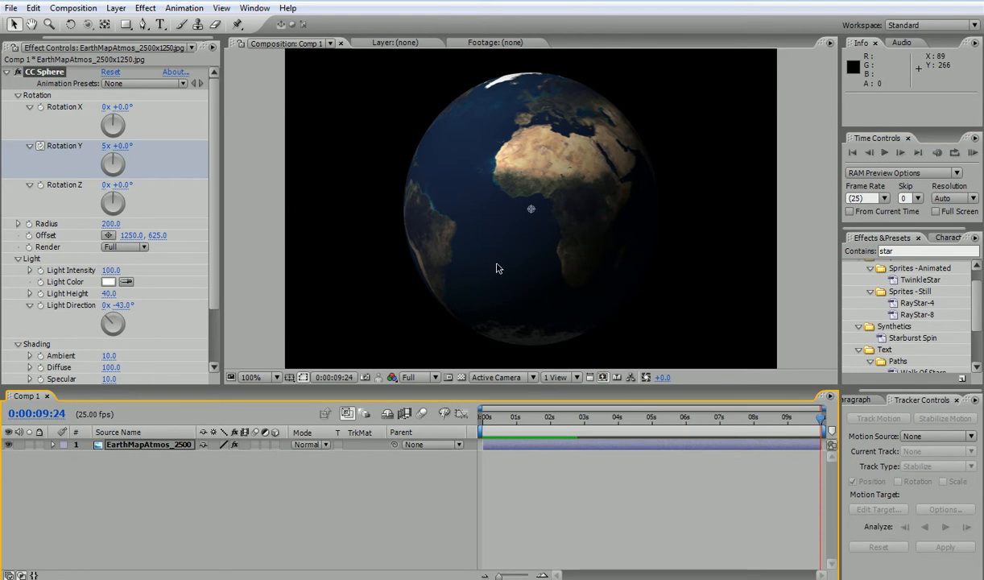
# Step: Set Rotation Y to -5 revolutions at the last frame and preview the reversed spin
pyautogui.click(105, 147)
pyautogui.press('Return')
pyautogui.click(971, 153)
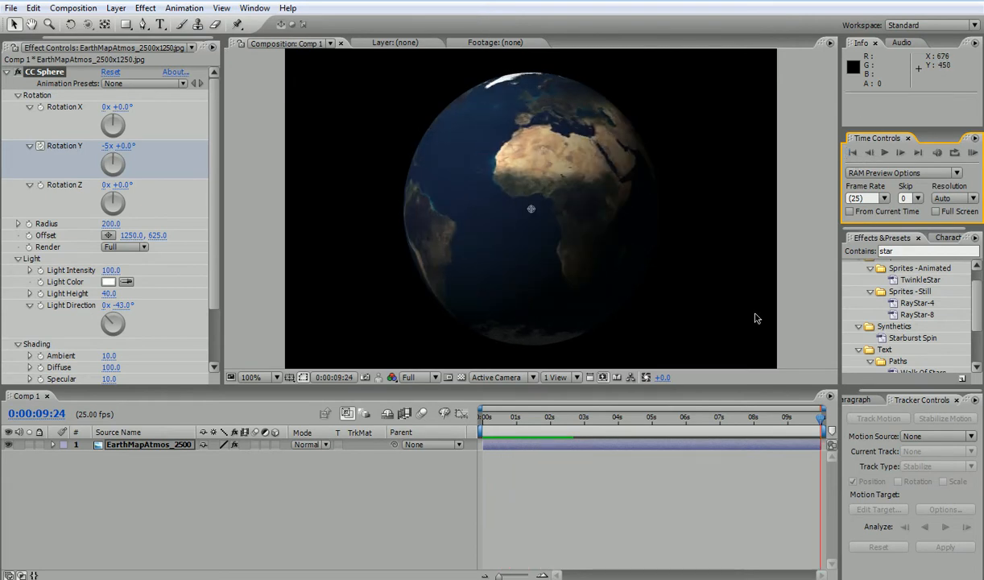
pyautogui.click(808, 396)
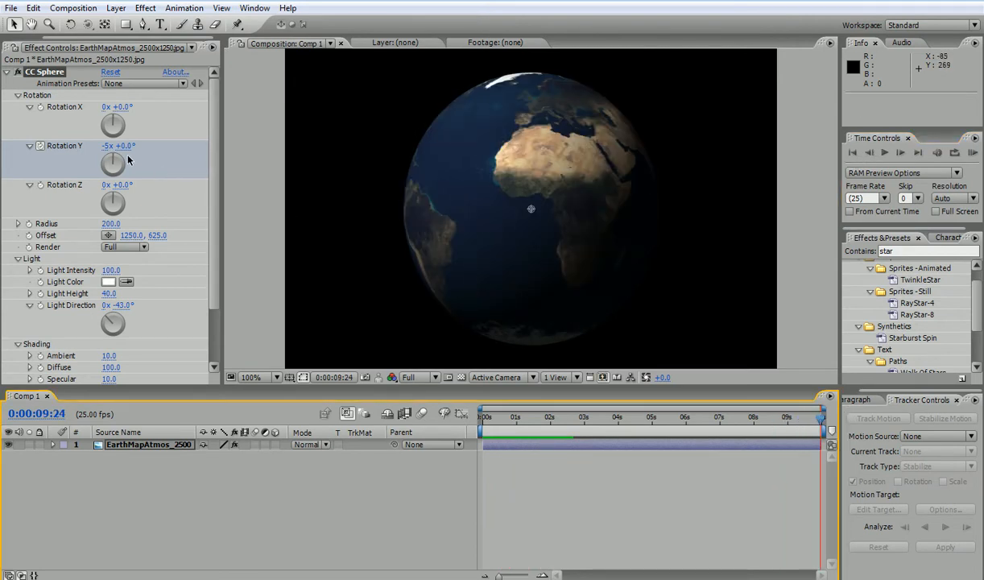
# Step: Set Rotation Y to -2 revolutions at the last frame
pyautogui.click(107, 148)
pyautogui.write('-2')
pyautogui.press('Return')
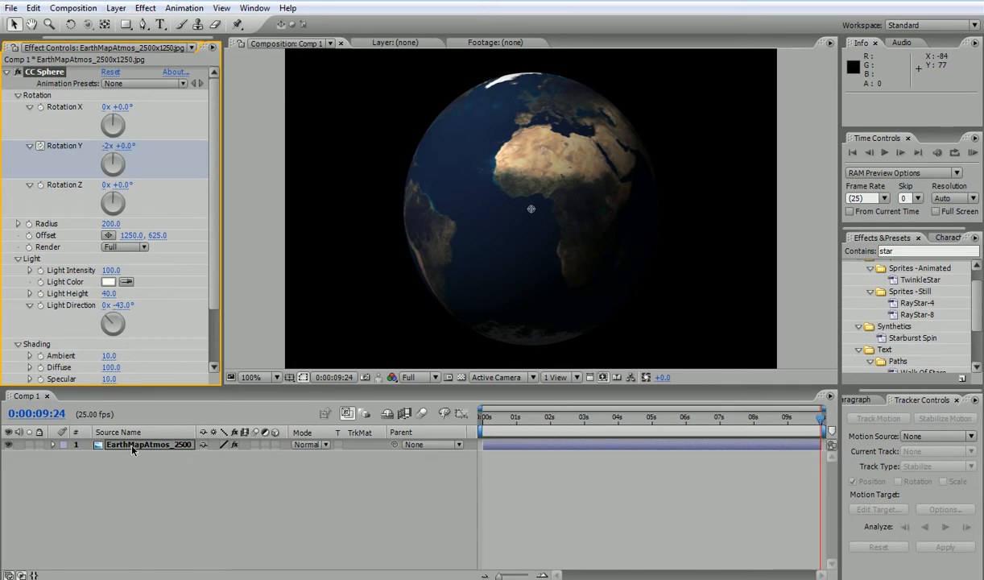
# Step: Apply the Glow effect to the Earth map layer and collapse the CC Sphere settings
pyautogui.click(144, 8)
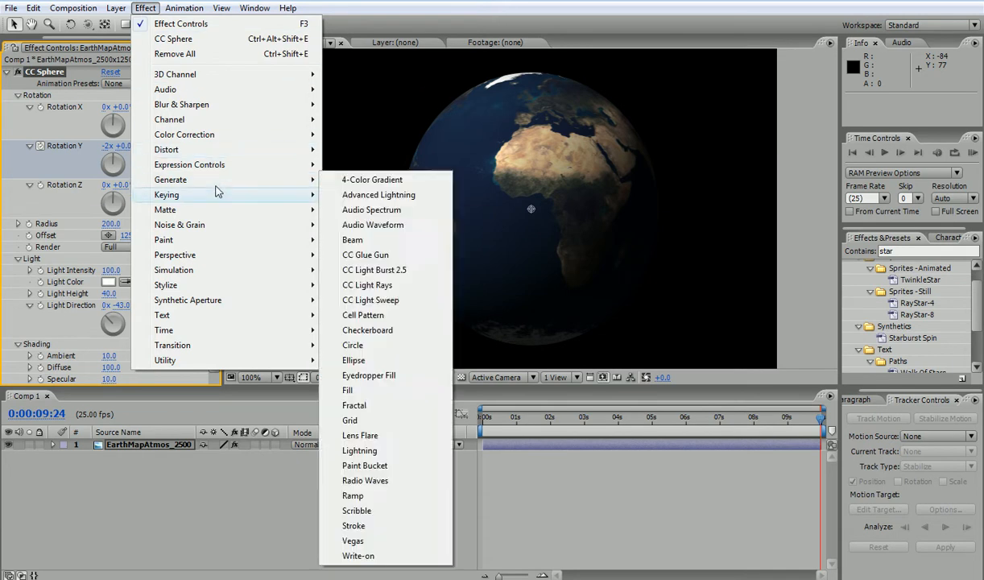
pyautogui.moveTo(251, 284)
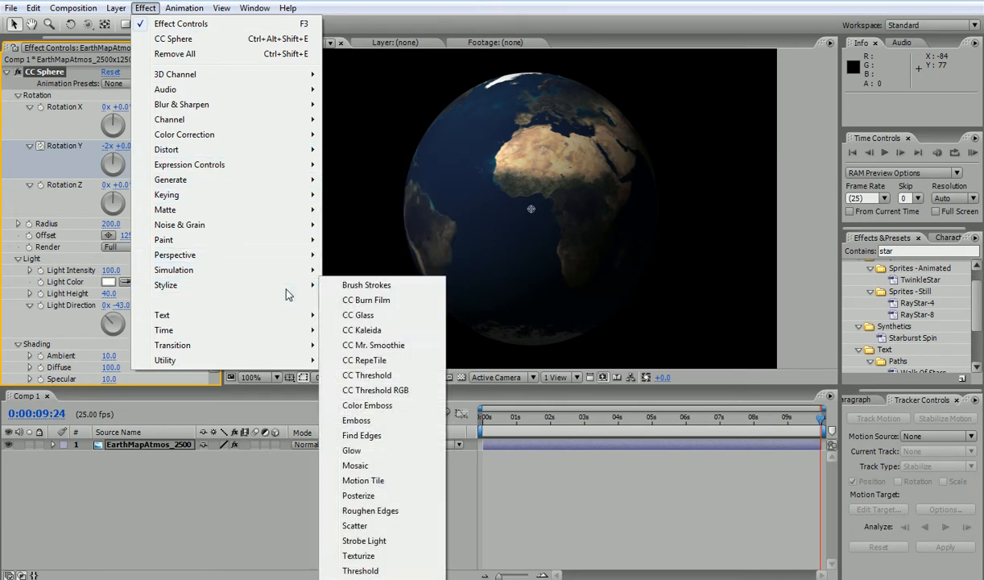
pyautogui.click(352, 450)
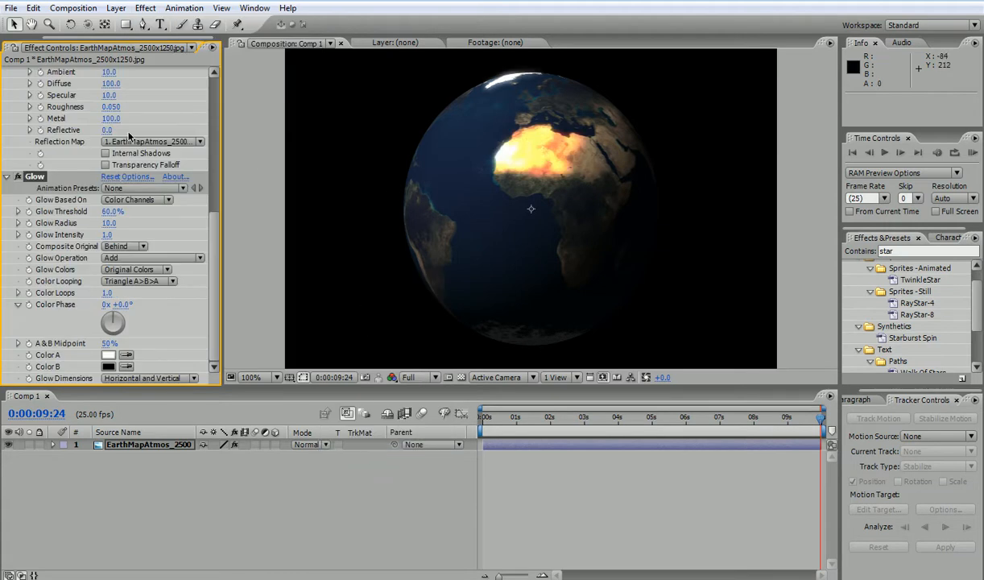
pyautogui.scroll(5, 206, 75)
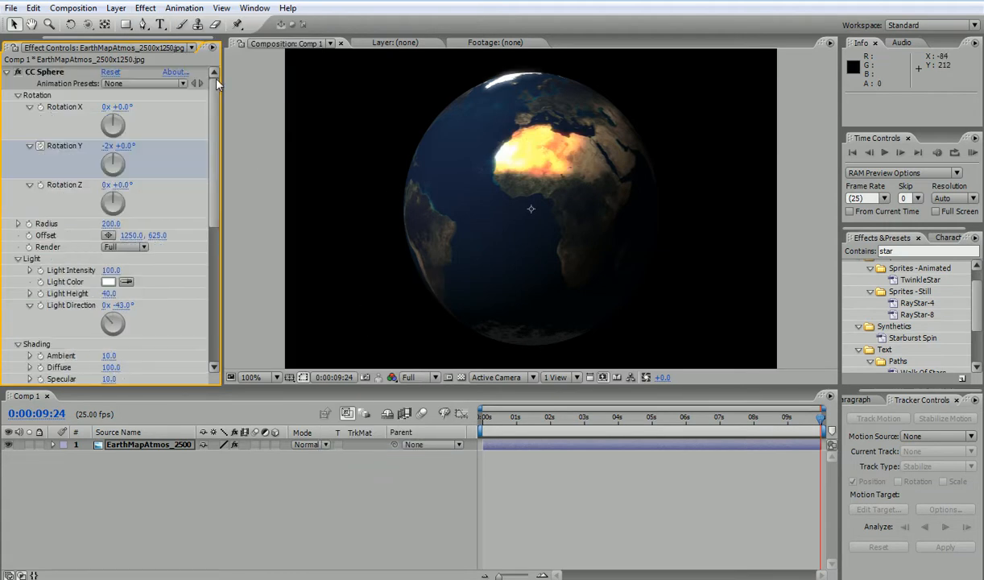
pyautogui.click(7, 73)
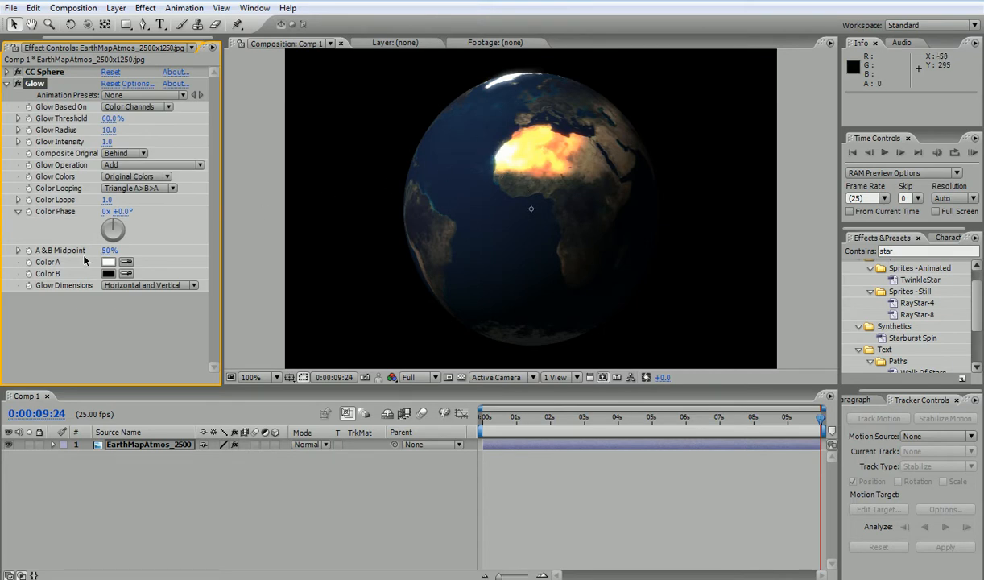
# Step: Sample Glow's Color A and Color B from lighter and darker ocean areas and set Glow Colors to A & B Colors
pyautogui.click(126, 262)
pyautogui.click(498, 103)
pyautogui.click(126, 274)
pyautogui.click(477, 203)
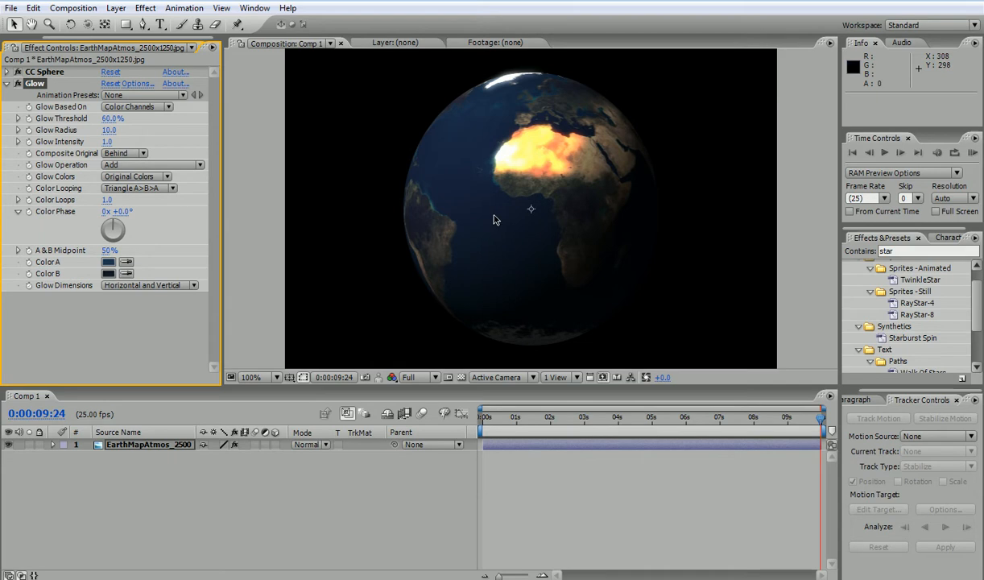
pyautogui.click(116, 177)
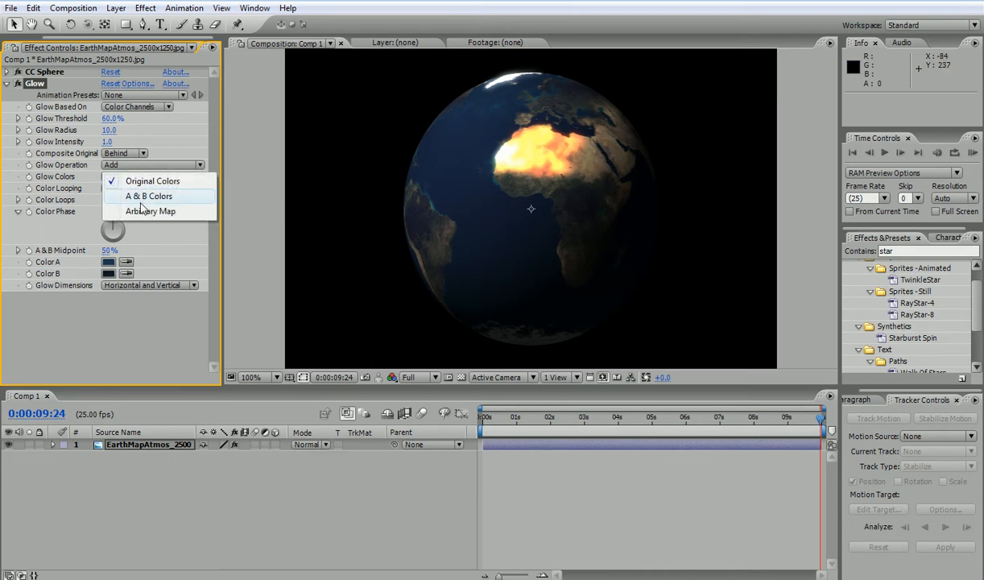
pyautogui.click(144, 198)
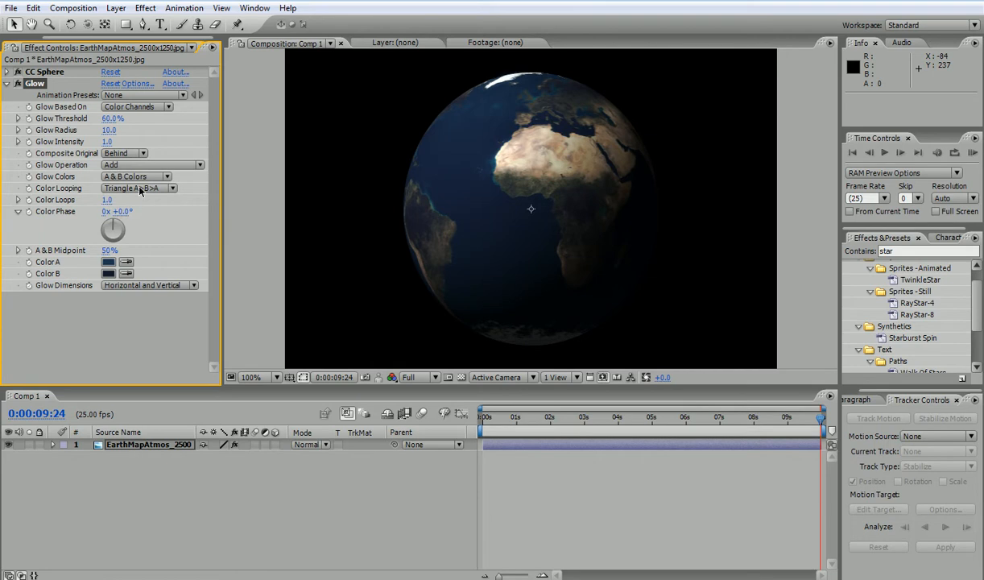
# Step: Raise Glow Intensity to 14.3 and set Glow Based On to Alpha Channel
pyautogui.moveTo(107, 141); pyautogui.dragTo(295, 137)
pyautogui.moveTo(448, 131); pyautogui.dragTo(910, 122)
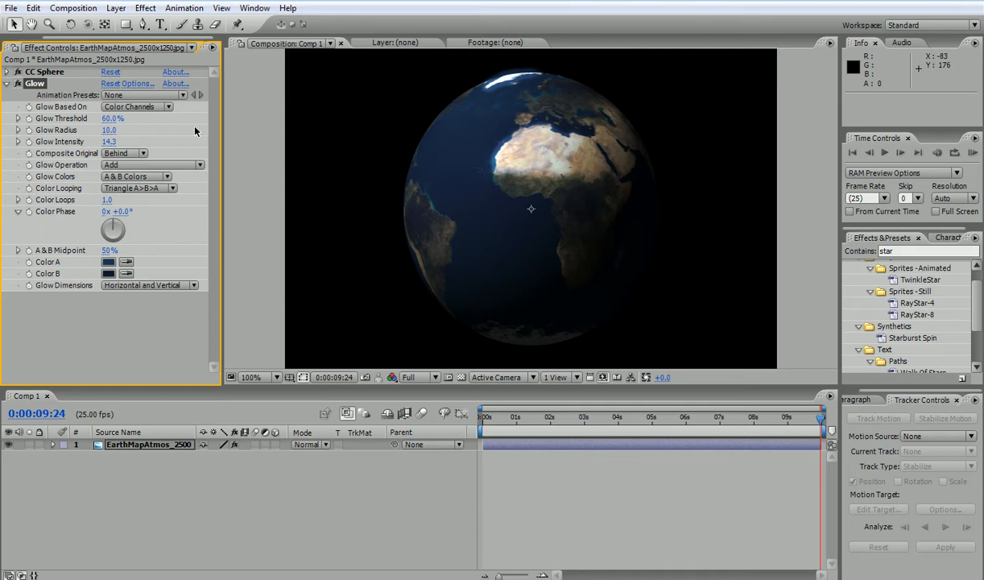
pyautogui.click(164, 111)
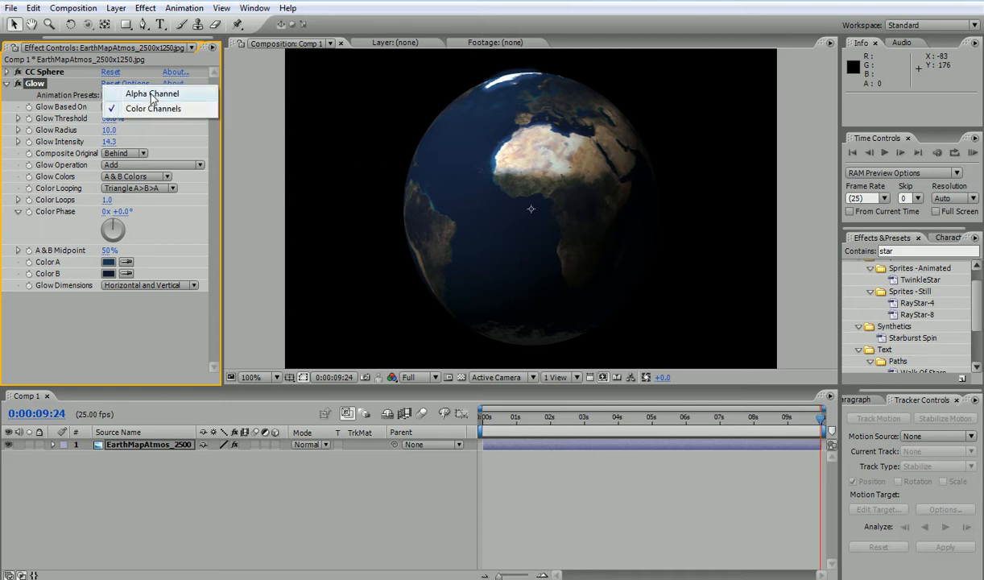
pyautogui.click(151, 95)
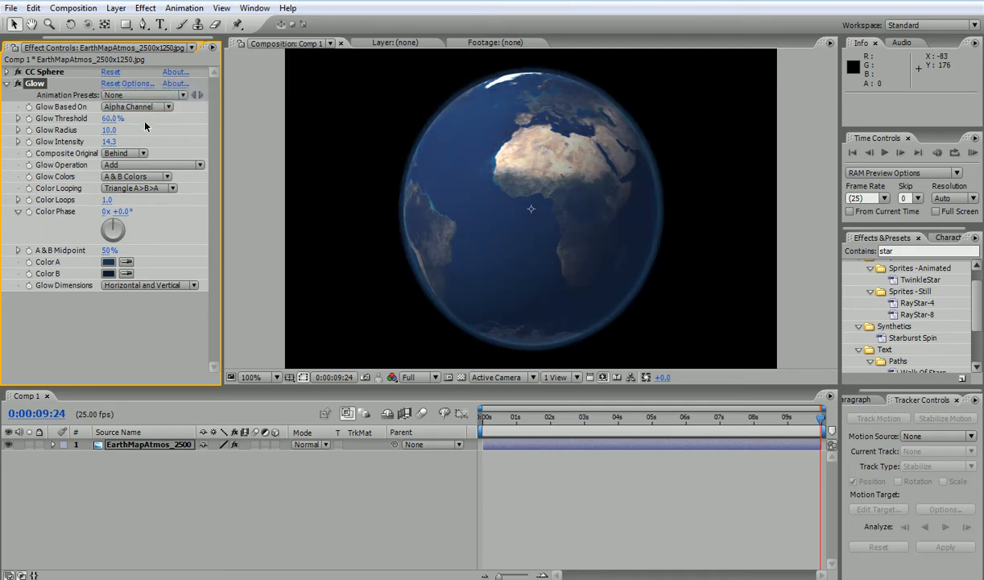
# Step: Reduce Glow Intensity to 2.0 and set Glow Radius to 15.0 for a thin atmospheric rim
pyautogui.moveTo(108, 141); pyautogui.dragTo(97, 141)
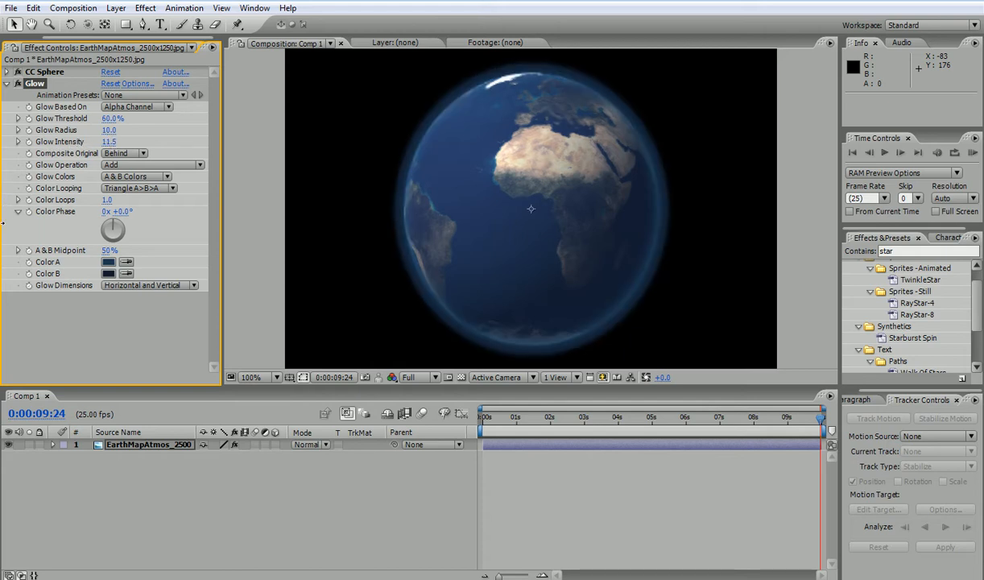
pyautogui.moveTo(107, 141); pyautogui.dragTo(61, 499)
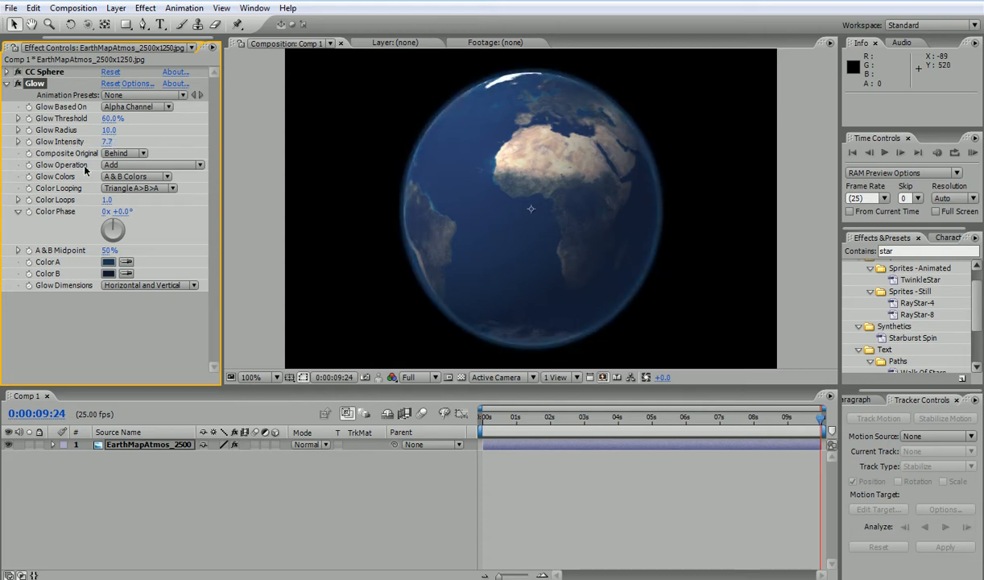
pyautogui.moveTo(105, 141); pyautogui.dragTo(40, 153)
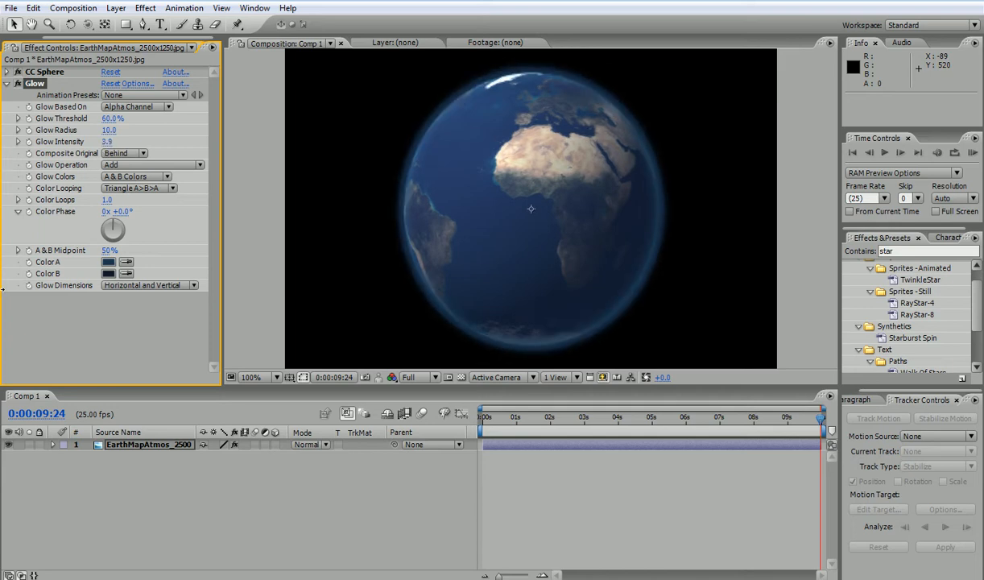
pyautogui.moveTo(107, 129)
pyautogui.mouseDown()
pyautogui.moveTo(137, 130)
pyautogui.moveTo(105, 130)
pyautogui.mouseUp()
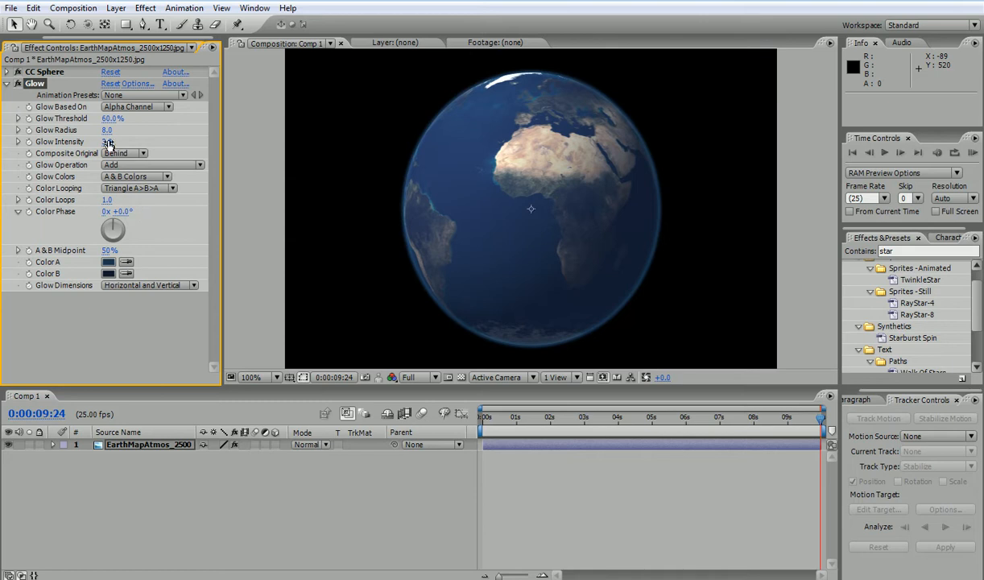
pyautogui.moveTo(106, 141); pyautogui.dragTo(47, 147)
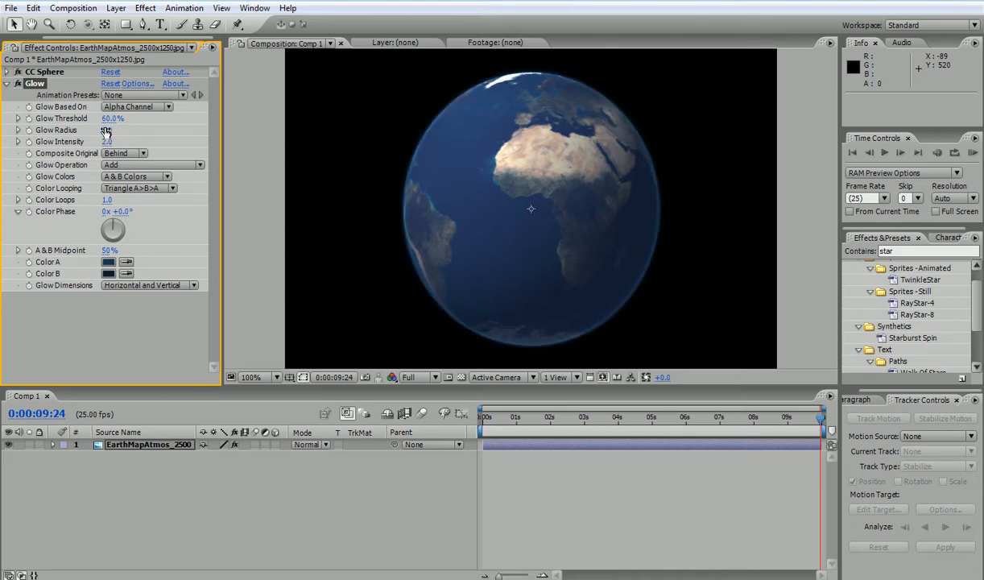
pyautogui.moveTo(105, 129); pyautogui.dragTo(130, 129)
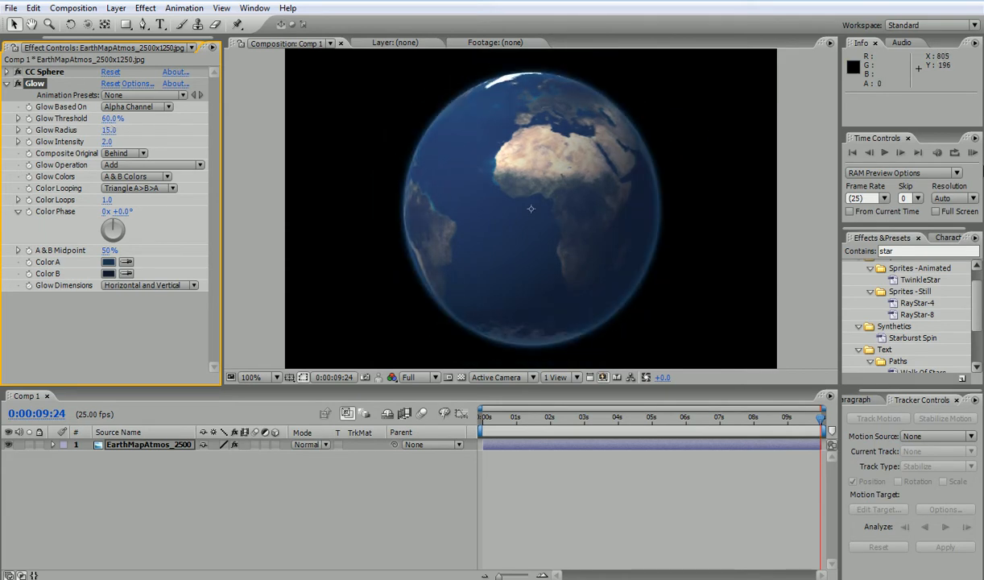
# Step: Run a RAM preview of the glowing, rotating globe and stop playback
pyautogui.click(972, 154)
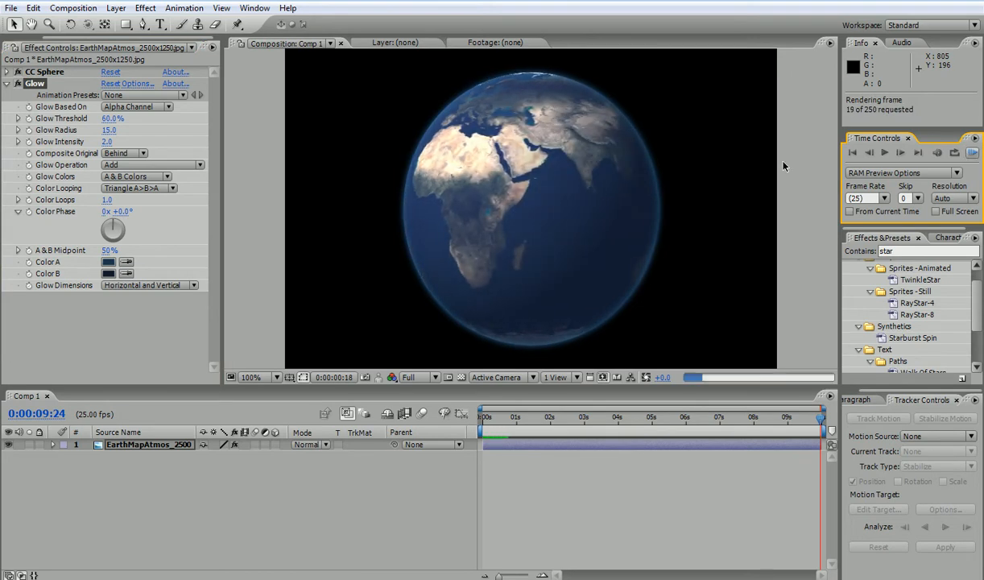
pyautogui.click(473, 135)
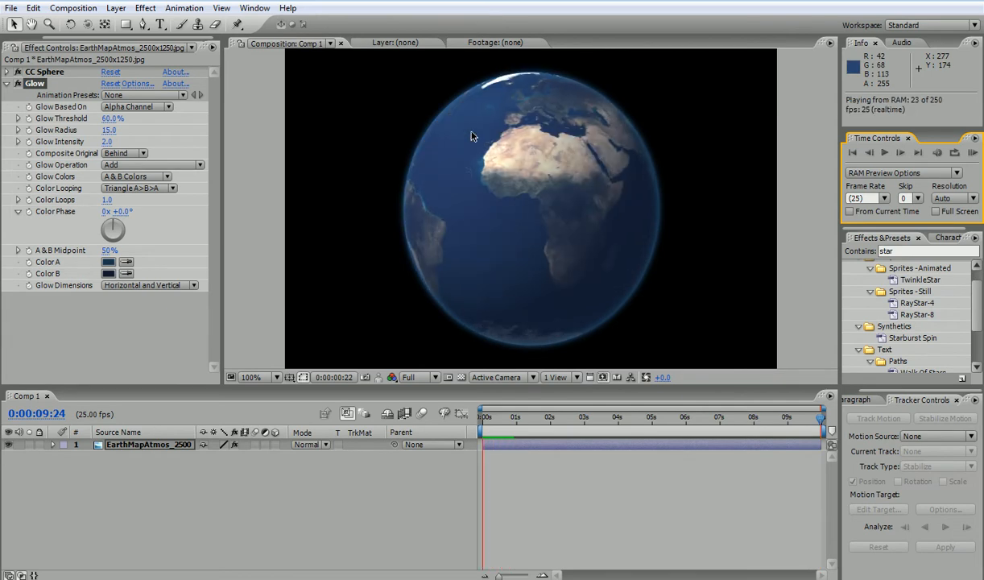
pyautogui.click(455, 132)
# Step: Refine the Glow with Threshold 51.8%, Radius 21.0 and Intensity 1.75
pyautogui.moveTo(114, 119)
pyautogui.mouseDown()
pyautogui.moveTo(286, 121)
pyautogui.moveTo(3, 142)
pyautogui.moveTo(100, 130)
pyautogui.mouseUp()
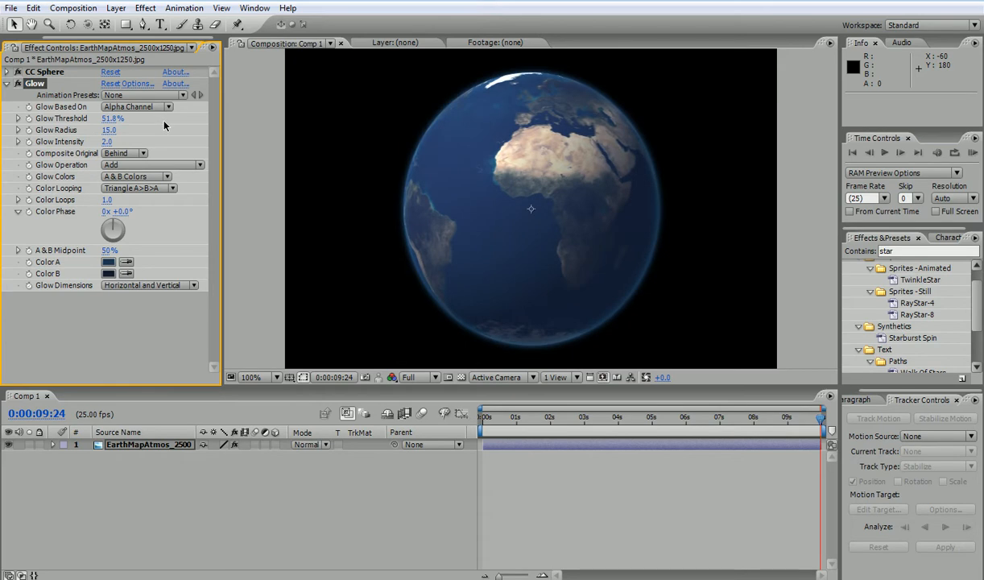
pyautogui.moveTo(108, 130); pyautogui.dragTo(123, 129)
pyautogui.moveTo(105, 141); pyautogui.dragTo(35, 152)
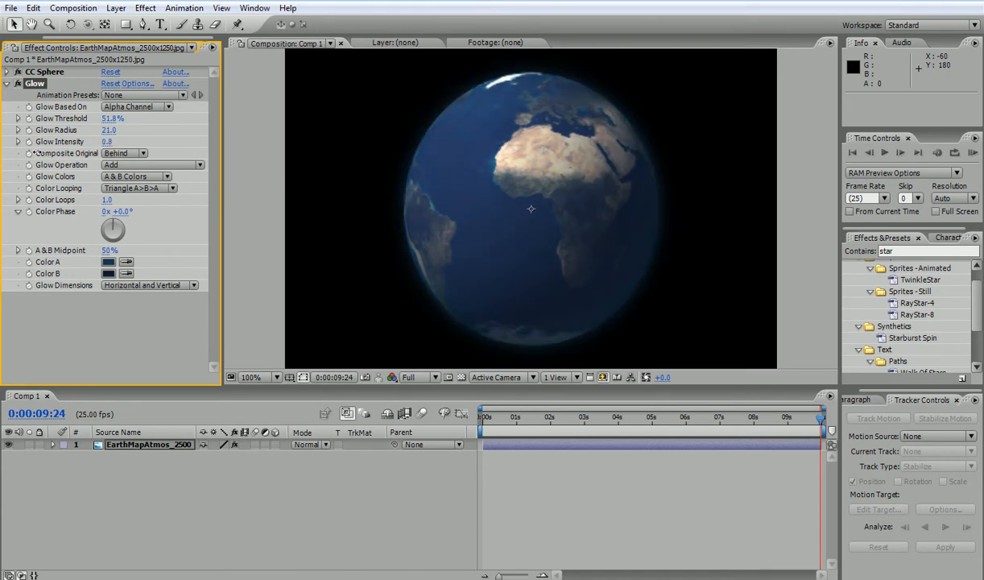
pyautogui.click(106, 140)
pyautogui.write('1.')
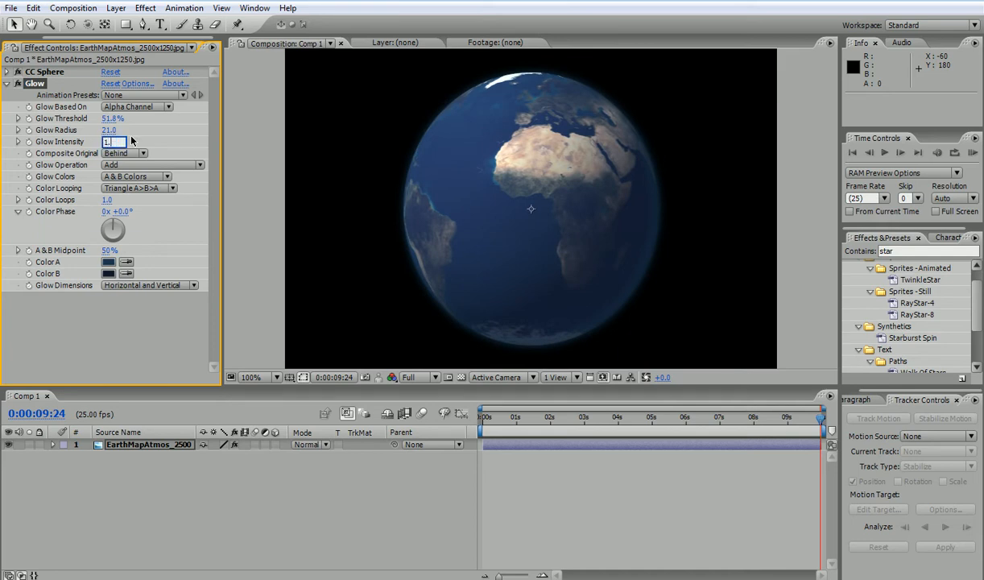
pyautogui.write('75')
pyautogui.press('Return')
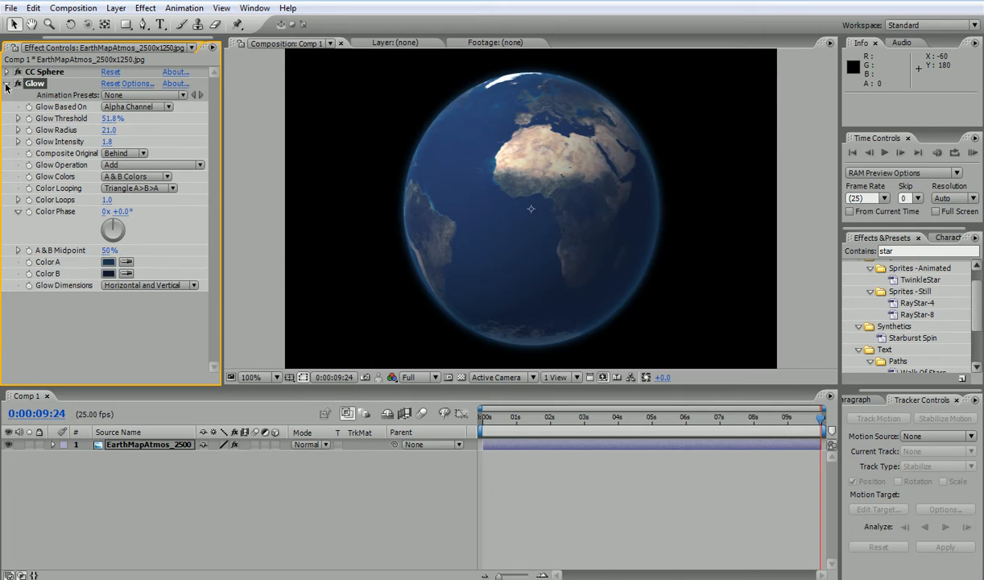
# Step: Create a black (000000) 720 x 576 solid layer named starfield
pyautogui.click(135, 483)
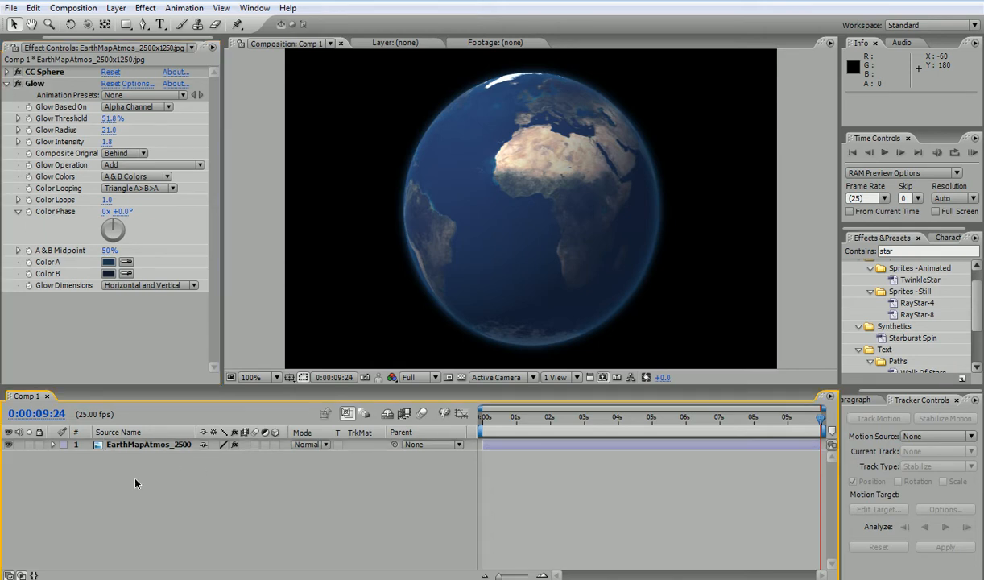
pyautogui.hotkey('ctrl', 'y')
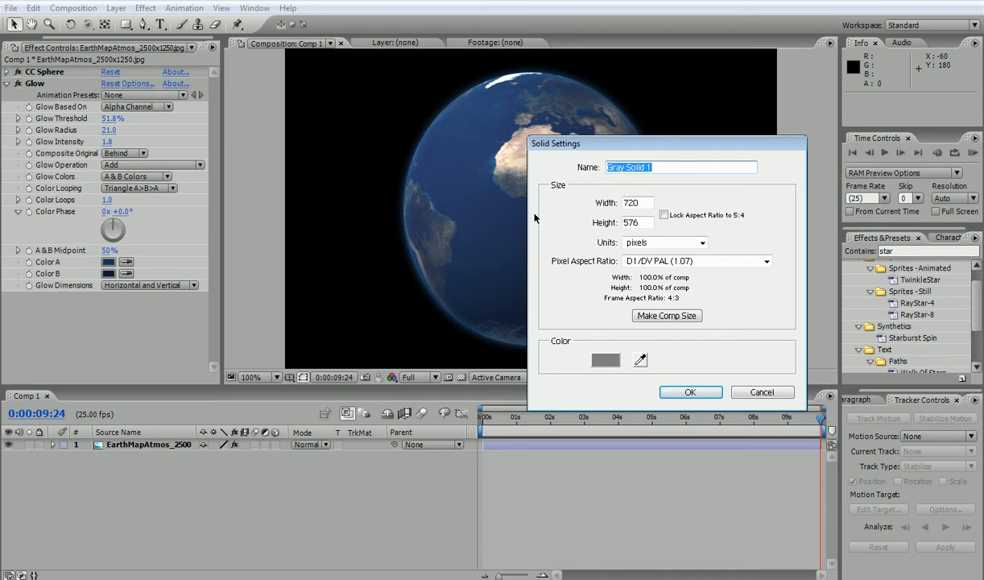
pyautogui.write('starfield')
pyautogui.click(597, 360)
pyautogui.moveTo(16, 103); pyautogui.dragTo(4, 194)
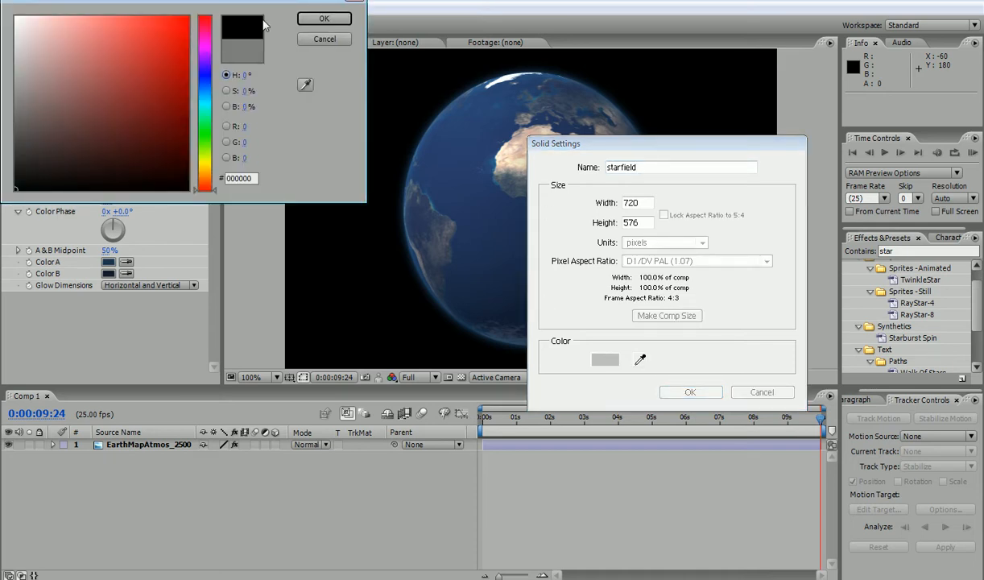
pyautogui.click(323, 18)
pyautogui.click(688, 393)
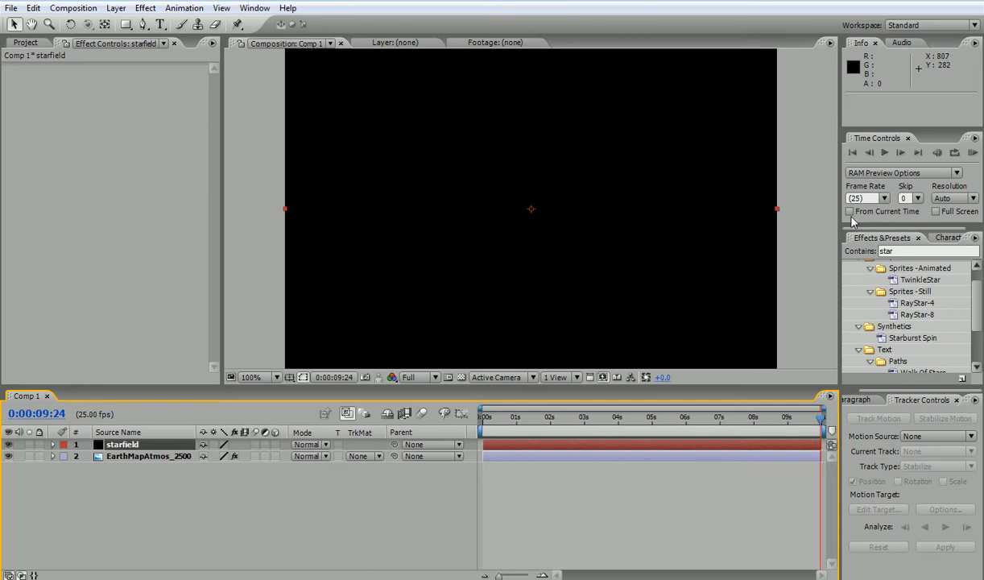
# Step: Search the effects and presets for "star" and look through the matches
pyautogui.click(893, 251)
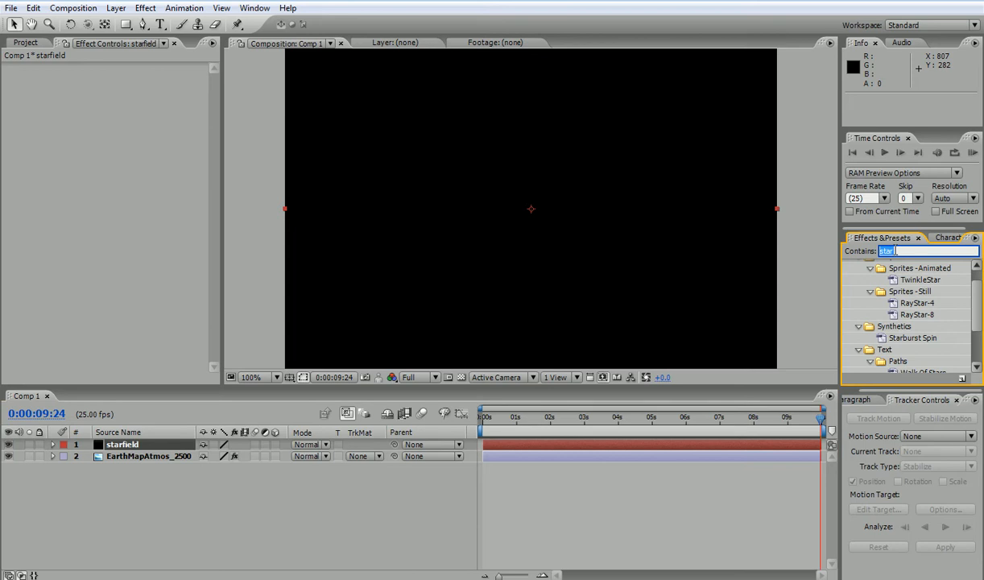
pyautogui.write('star')
pyautogui.moveTo(975, 317)
pyautogui.mouseDown()
pyautogui.moveTo(975, 347)
pyautogui.moveTo(975, 309)
pyautogui.moveTo(966, 310)
pyautogui.mouseUp()
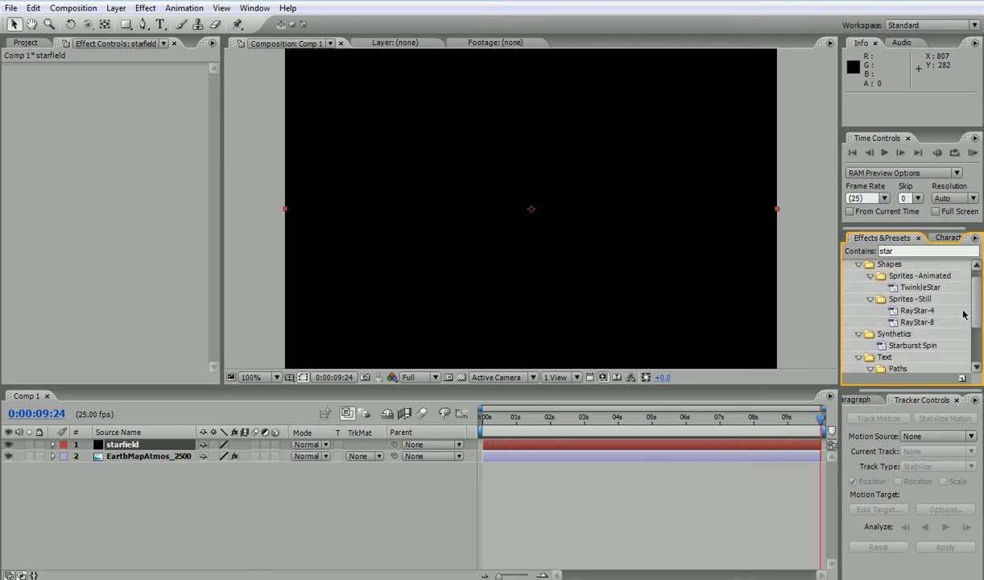
# Step: Apply the CC Star Burst simulation effect to the starfield solid and hide the Earth map layer
pyautogui.click(144, 9)
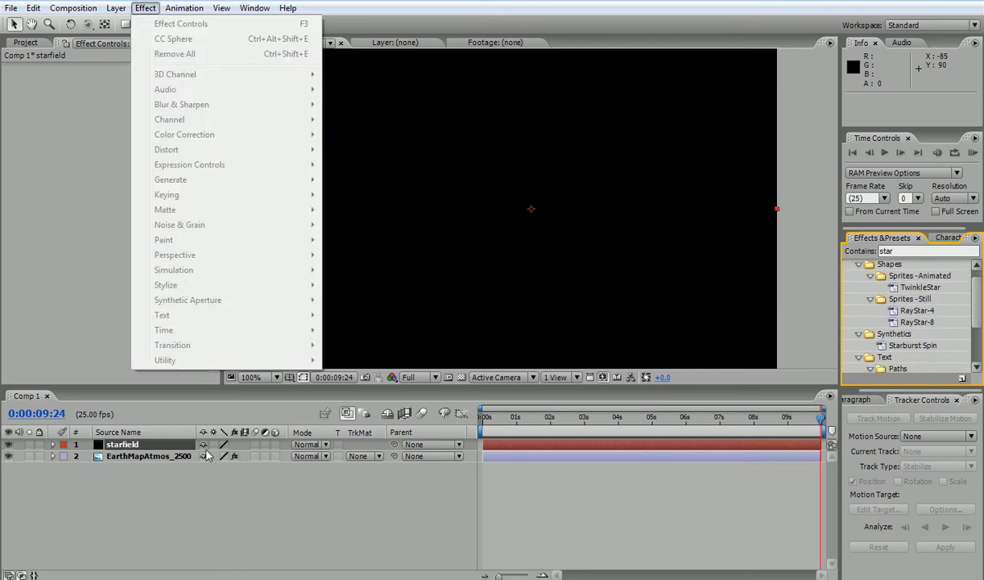
pyautogui.click(149, 446)
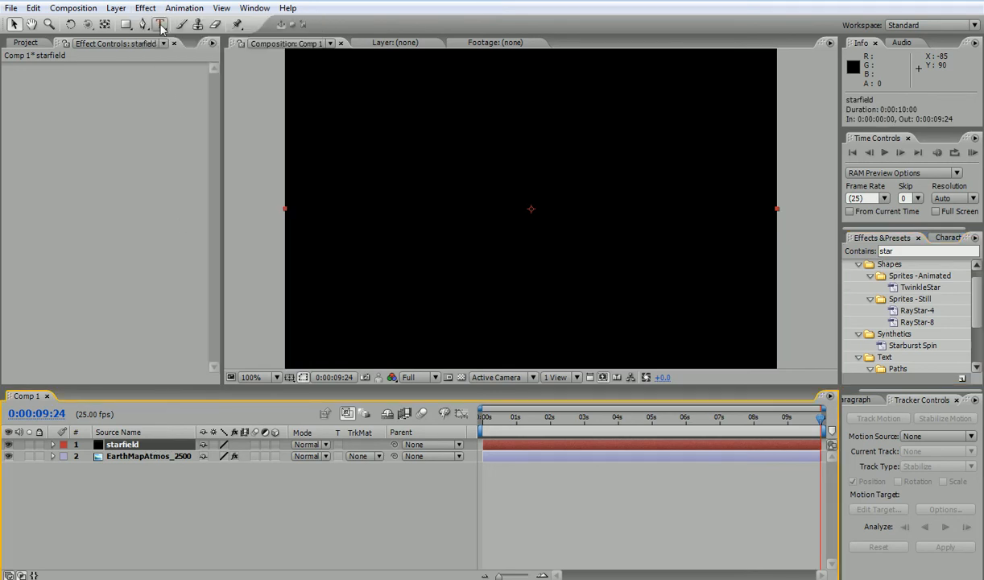
pyautogui.click(144, 8)
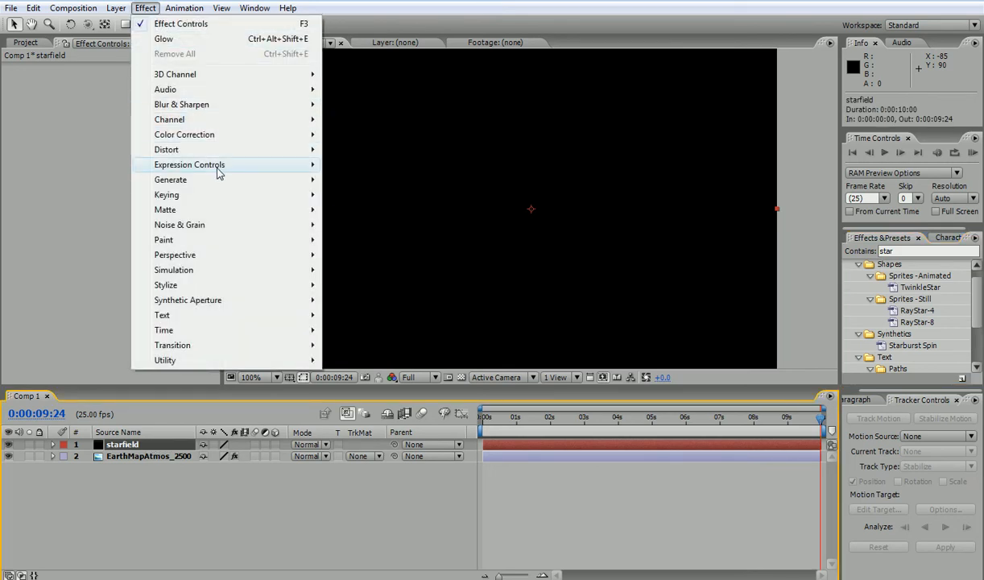
pyautogui.moveTo(203, 270)
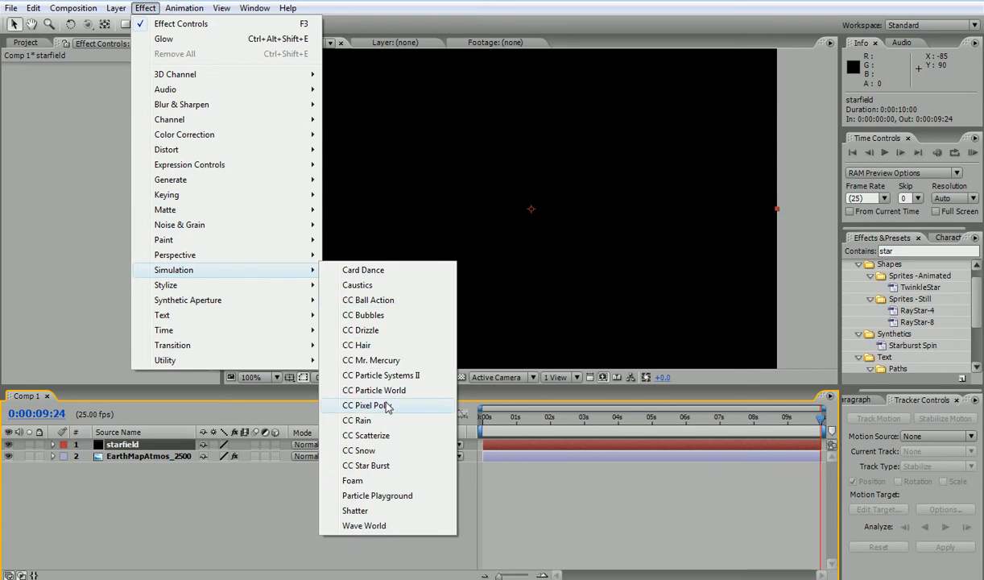
pyautogui.click(396, 467)
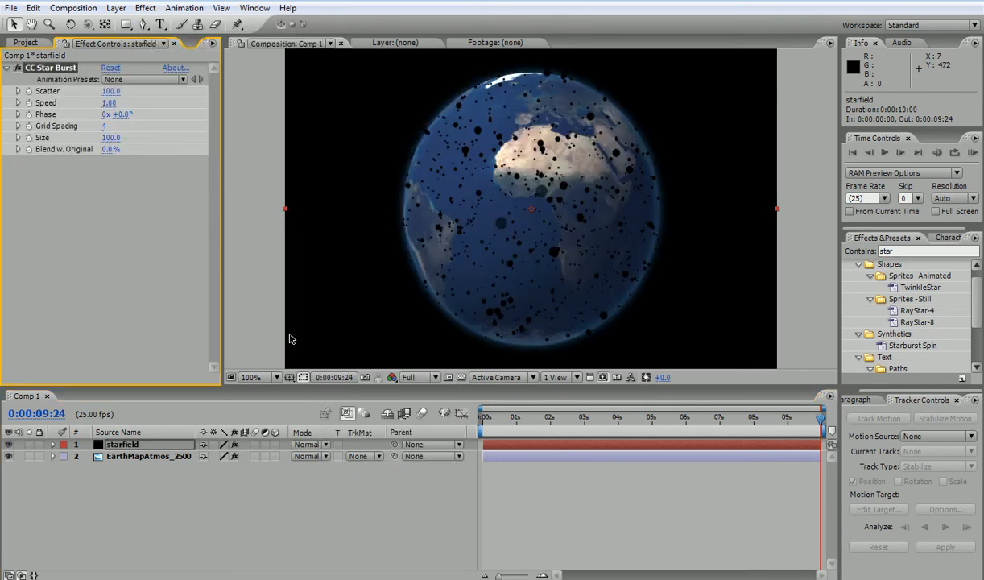
pyautogui.click(9, 456)
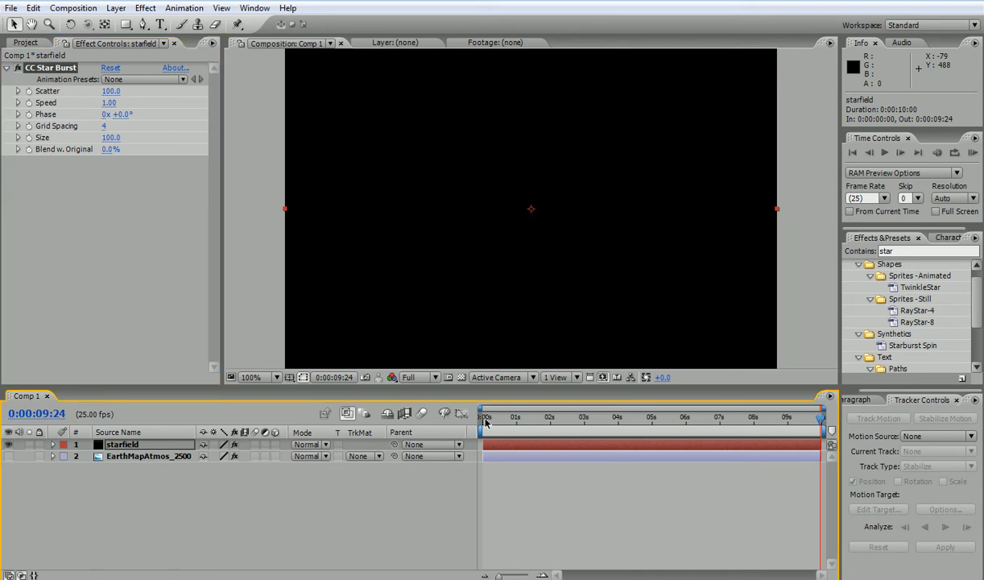
# Step: Change the starfield solid's color to white (FFFFFF), with the current time at 0:00:06:00
pyautogui.moveTo(495, 422); pyautogui.dragTo(686, 420)
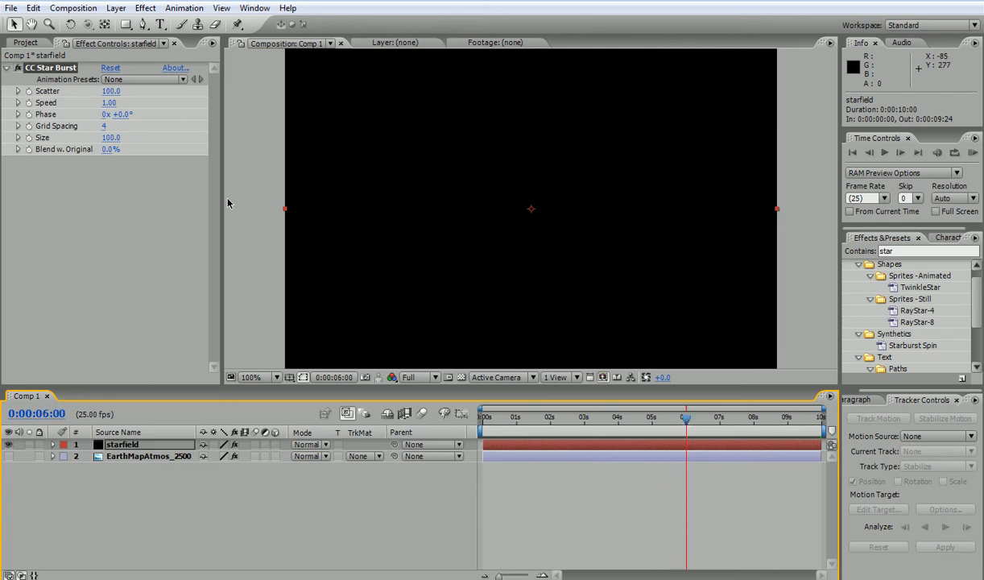
pyautogui.click(117, 8)
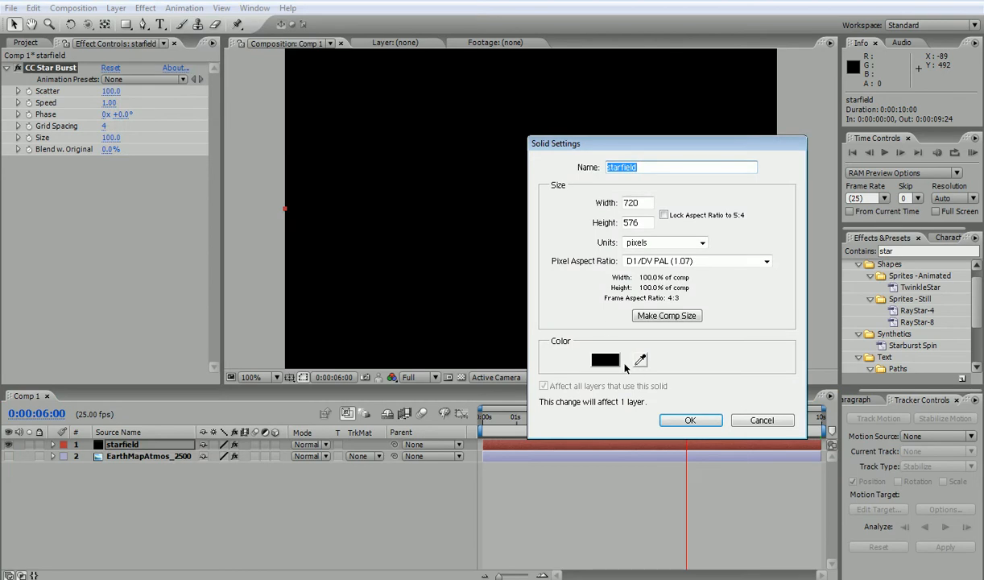
pyautogui.click(609, 354)
pyautogui.moveTo(158, 66); pyautogui.dragTo(2, 2)
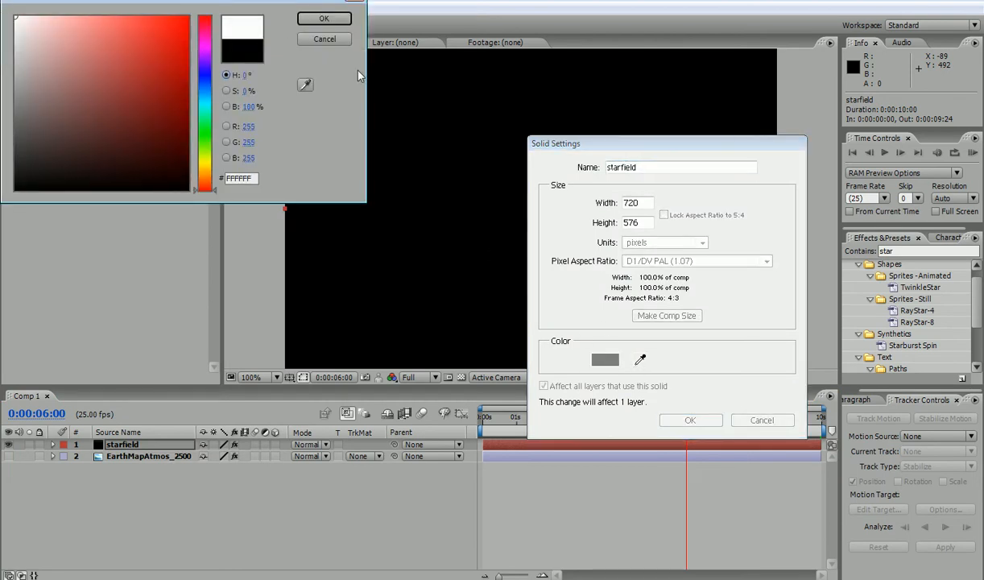
pyautogui.click(324, 18)
pyautogui.click(680, 424)
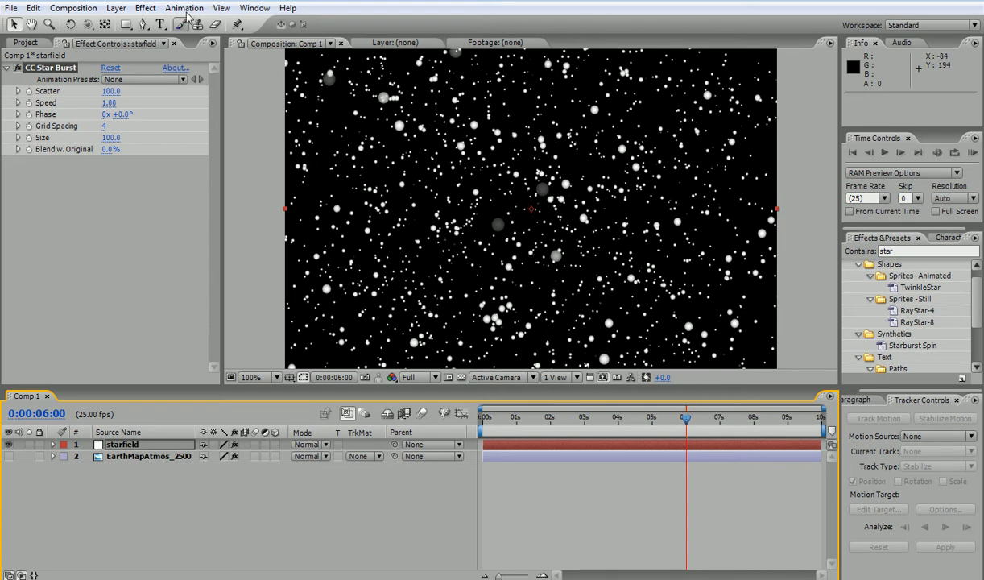
# Step: Set the CC Star Burst Grid Spacing to 1 and Scatter to 484.0, and run a RAM preview of the starfield
pyautogui.moveTo(104, 126); pyautogui.dragTo(100, 131)
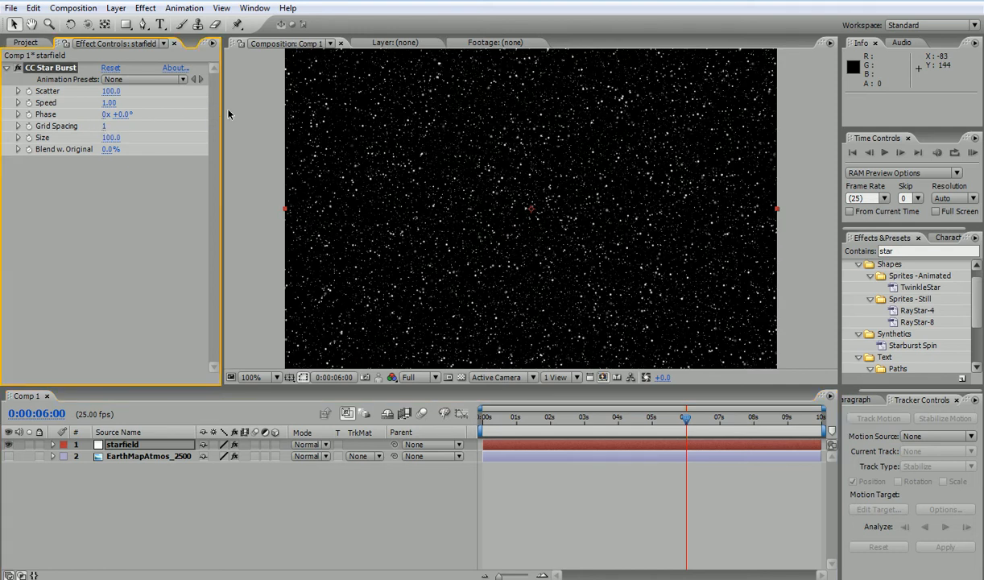
pyautogui.moveTo(108, 94); pyautogui.dragTo(211, 85)
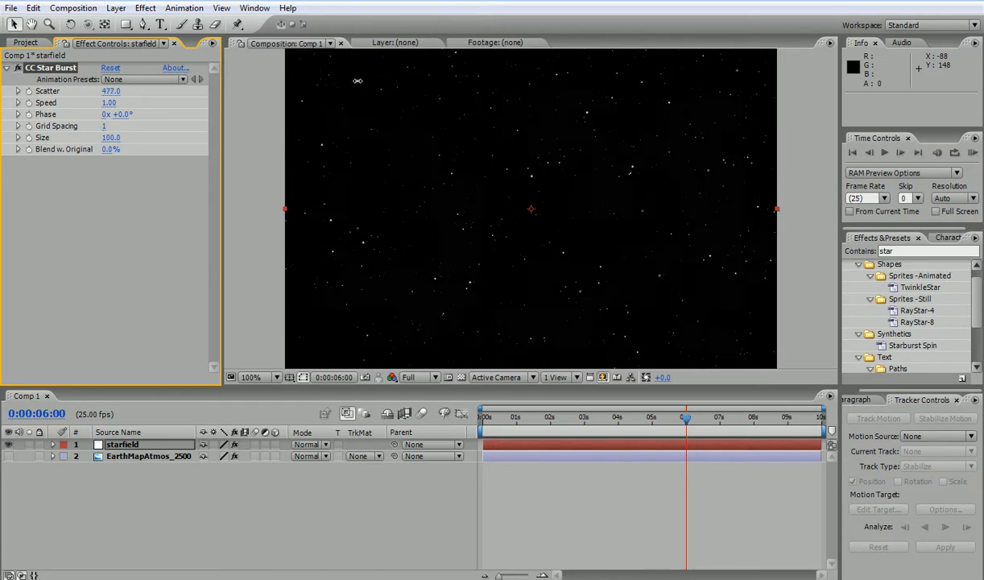
pyautogui.moveTo(366, 77); pyautogui.dragTo(324, 87)
pyautogui.click(972, 153)
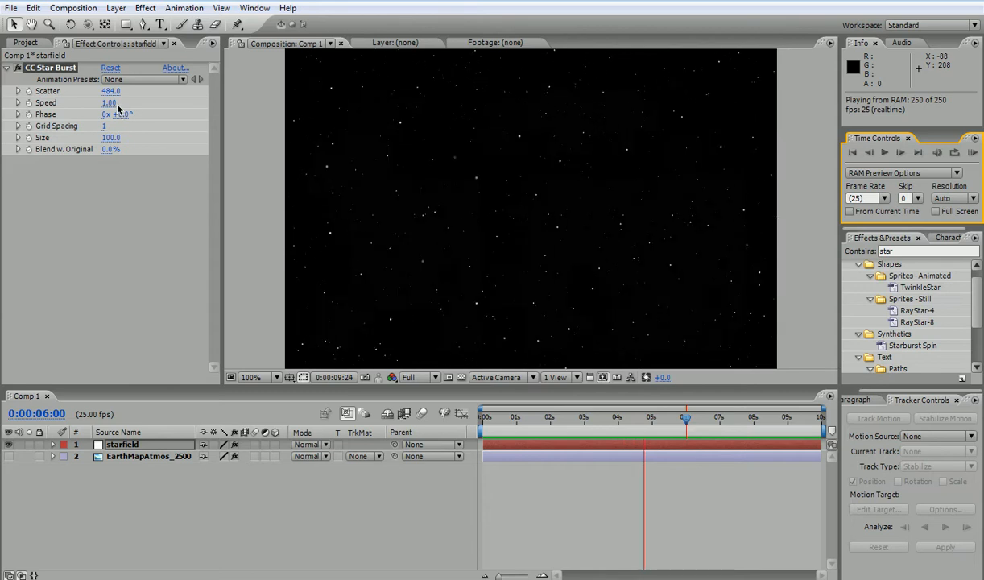
# Step: Slow the CC Star Burst Speed to 0.25 and run a RAM preview of the star motion
pyautogui.click(112, 102)
pyautogui.write('0.25')
pyautogui.press('Return')
pyautogui.click(972, 152)
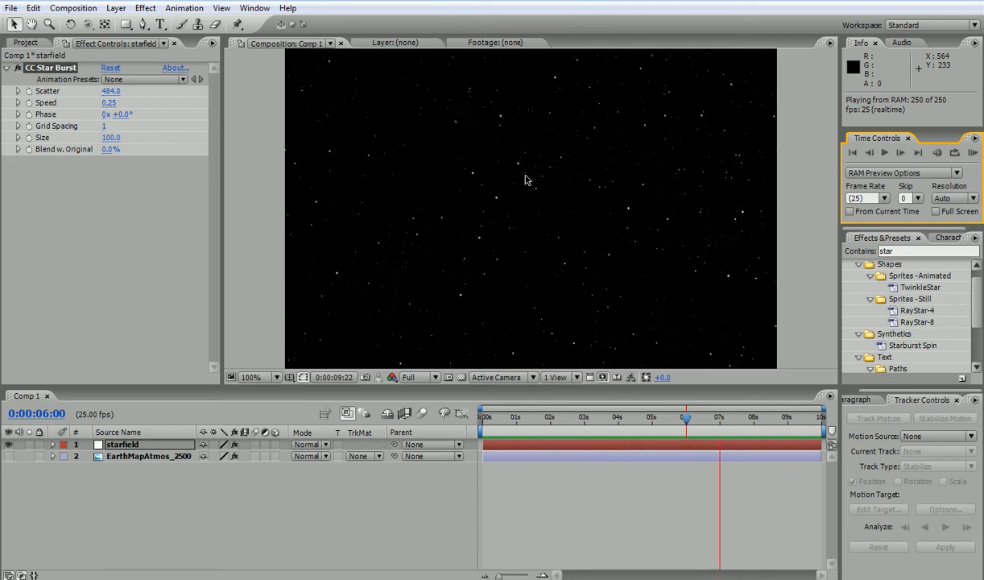
# Step: Show the Earth map layer again, move it above the starfield layer, and start a RAM preview of the composite
pyautogui.click(7, 457)
pyautogui.click(8, 456)
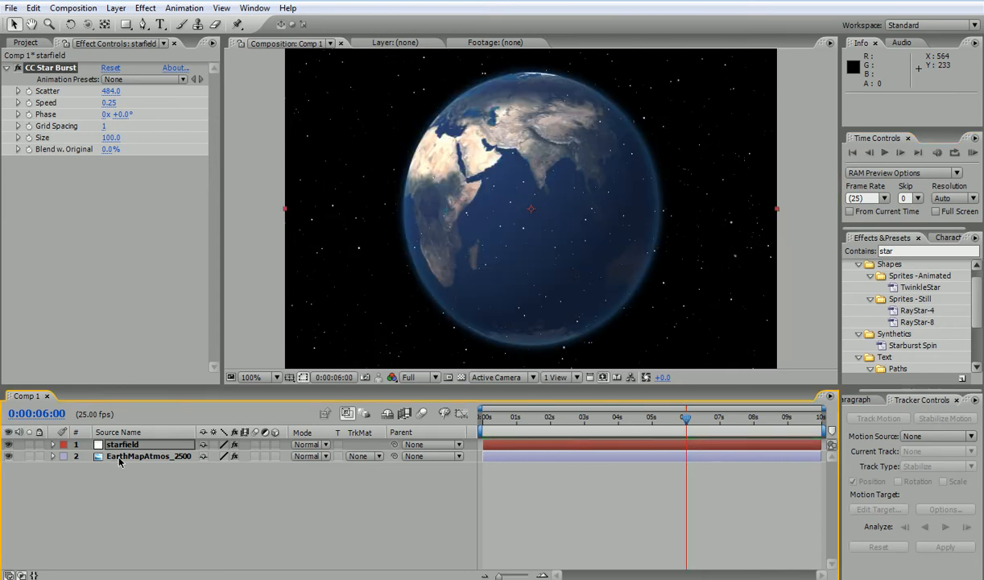
pyautogui.moveTo(120, 457); pyautogui.dragTo(117, 440)
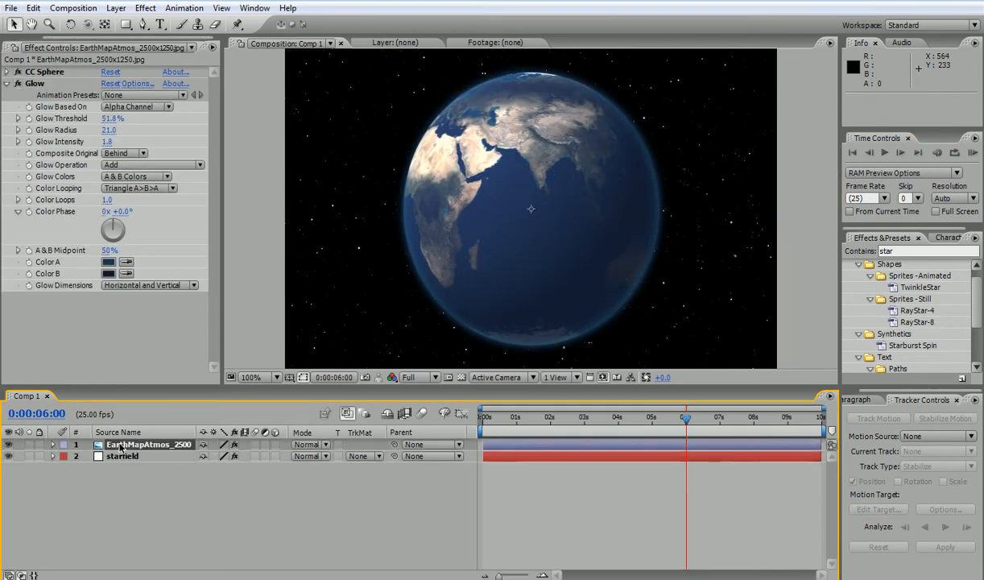
pyautogui.click(972, 152)
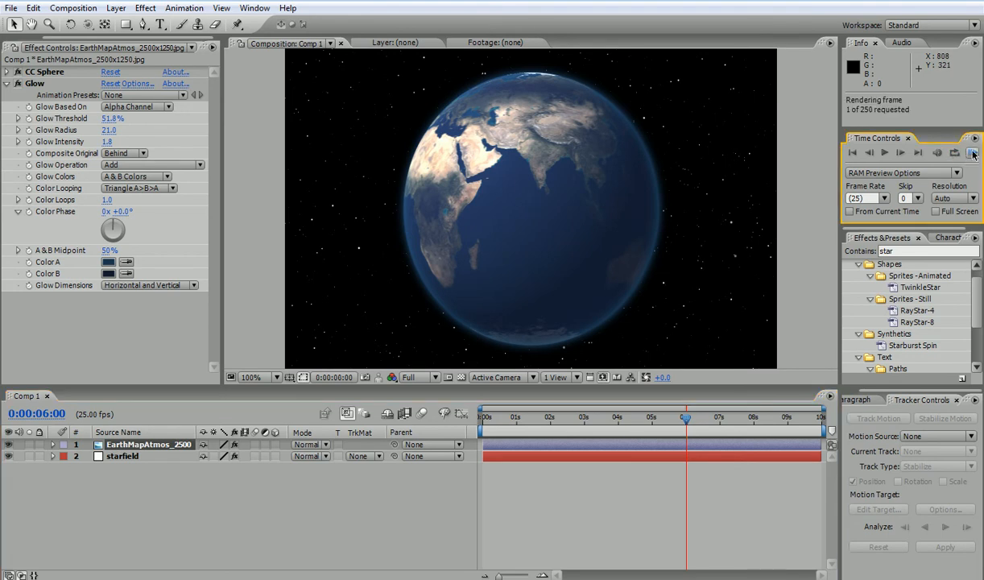